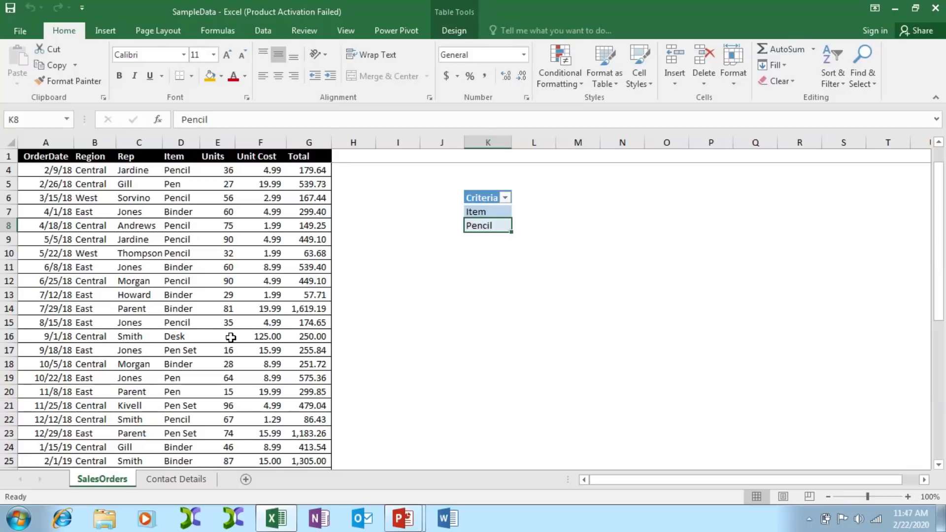
# Step: Add a data validation rule to the Units cells E4:E44 that allows only whole numbers
pyautogui.click(222, 173)
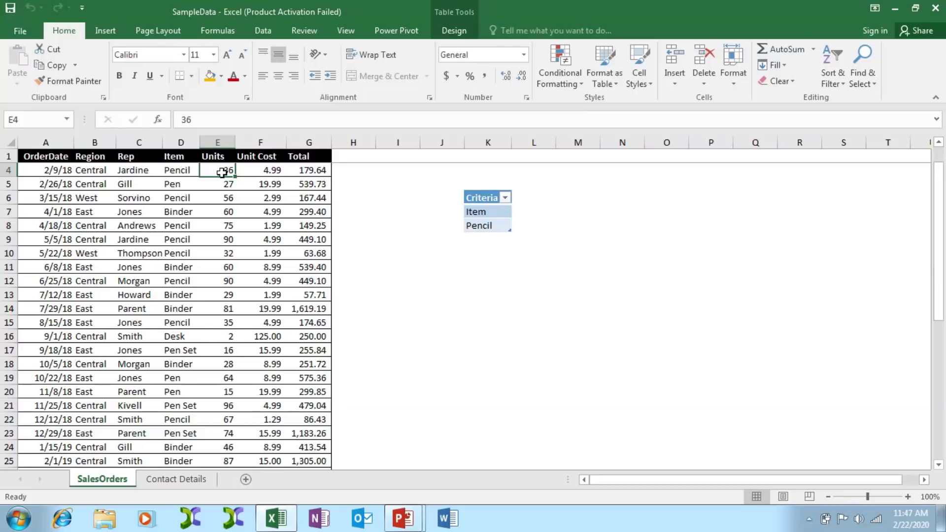
pyautogui.hotkey('shift', 'Down')
pyautogui.hotkey('shift', 'Down')
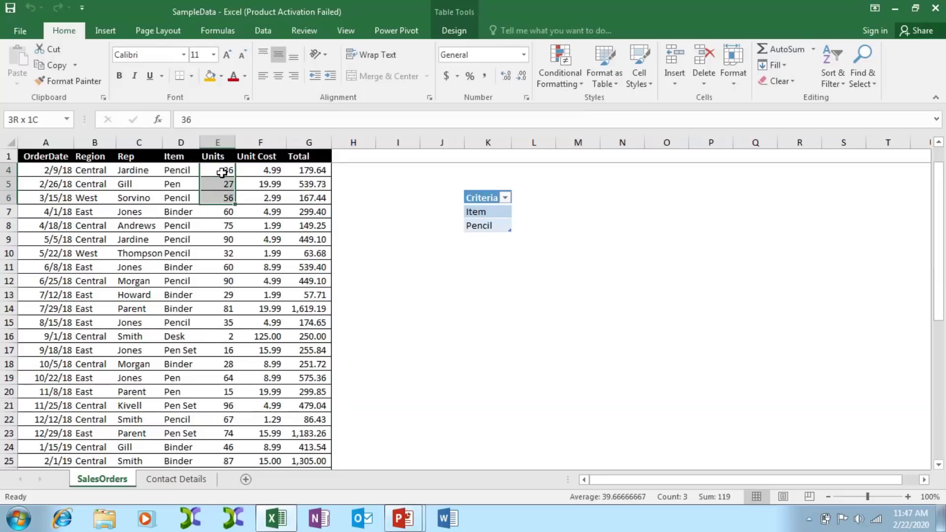
pyautogui.hotkey('shift', 'Down')
pyautogui.hotkey('shift', 'Down')
pyautogui.hotkey('shift', 'Down')
pyautogui.hotkey('shift', 'Down')
pyautogui.hotkey('shift', 'Down')
pyautogui.hotkey('shift', 'Down')
pyautogui.hotkey('shift', 'Down')
pyautogui.hotkey('shift', 'Down')
pyautogui.hotkey('shift', 'Down')
pyautogui.hotkey('shift', 'Down')
pyautogui.hotkey('shift', 'Down')
pyautogui.hotkey('shift', 'Down')
pyautogui.hotkey('shift', 'Down')
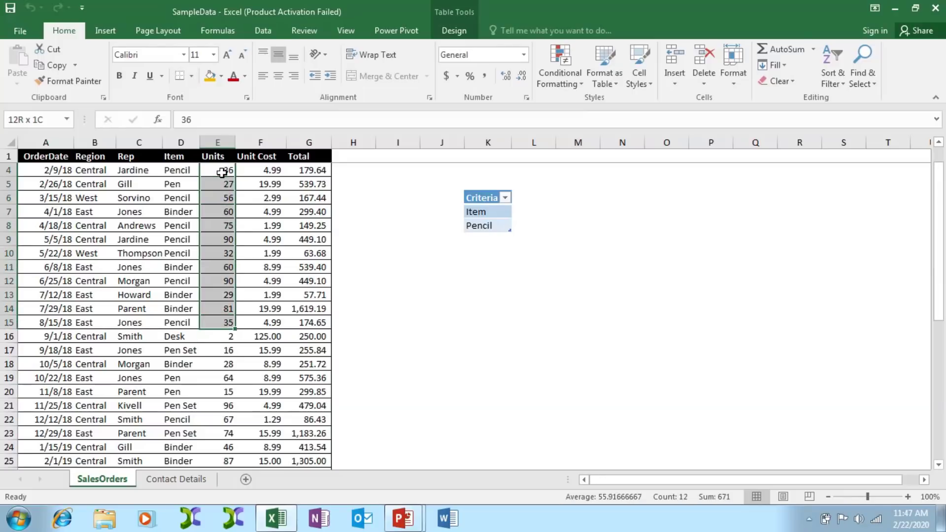
pyautogui.hotkey('shift', 'Down')
pyautogui.hotkey('shift', 'Down')
pyautogui.hotkey('shift', 'Down')
pyautogui.hotkey('shift', 'Down')
pyautogui.hotkey('shift', 'Down')
pyautogui.hotkey('shift', 'Down')
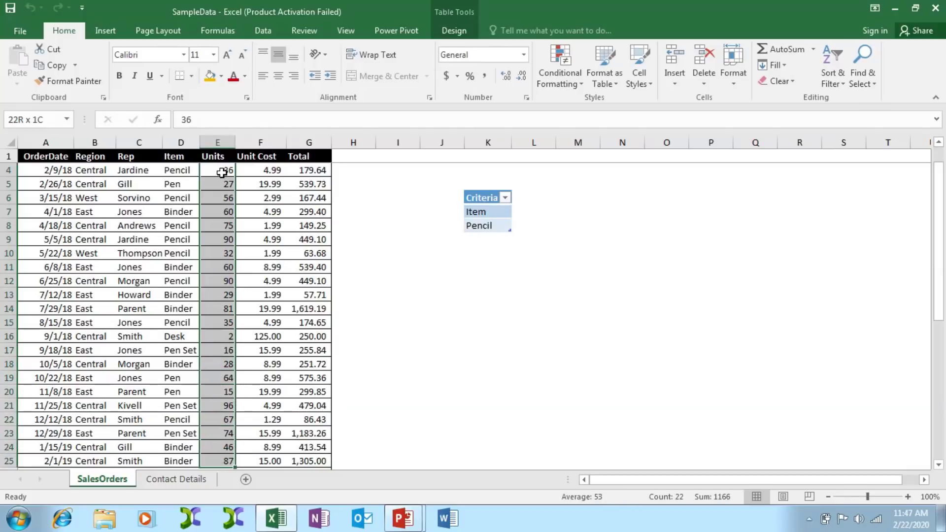
pyautogui.hotkey('shift', 'Down')
pyautogui.hotkey('shift', 'Down')
pyautogui.hotkey('shift', 'Down')
pyautogui.hotkey('shift', 'Down')
pyautogui.hotkey('shift', 'Down')
pyautogui.hotkey('shift', 'Down')
pyautogui.hotkey('shift', 'Down')
pyautogui.hotkey('shift', 'Down')
pyautogui.hotkey('shift', 'Down')
pyautogui.hotkey('shift', 'Down')
pyautogui.hotkey('shift', 'Down')
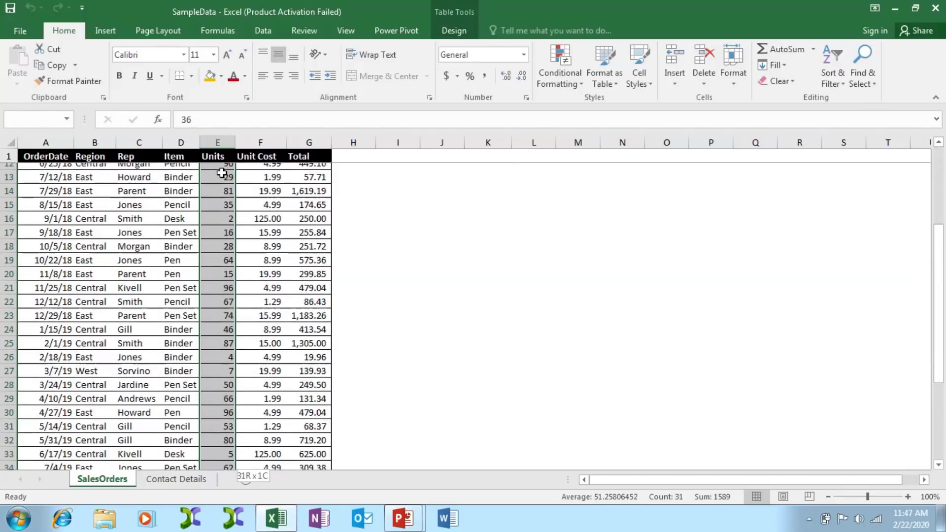
pyautogui.hotkey('shift', 'Down')
pyautogui.hotkey('shift', 'Down')
pyautogui.hotkey('shift', 'Down')
pyautogui.hotkey('shift', 'Down')
pyautogui.hotkey('shift', 'Down')
pyautogui.hotkey('shift', 'Down')
pyautogui.hotkey('shift', 'Down')
pyautogui.hotkey('shift', 'Down')
pyautogui.hotkey('shift', 'Down')
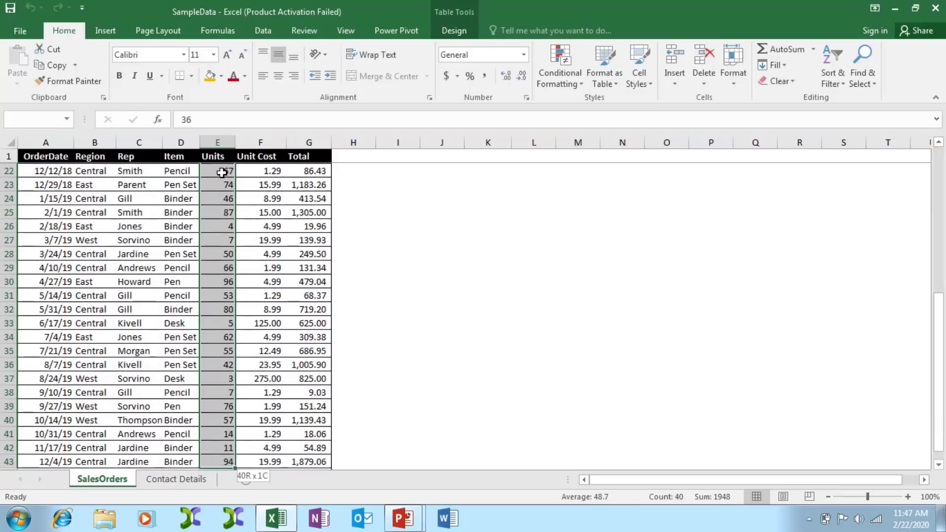
pyautogui.hotkey('shift', 'Down')
pyautogui.hotkey('shift', 'Up')
pyautogui.hotkey('shift', 'Up')
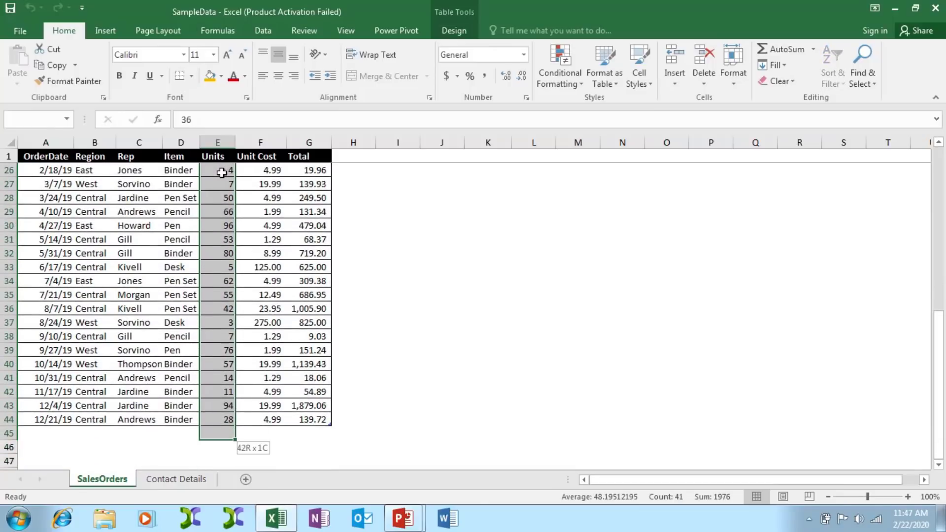
pyautogui.click(266, 30)
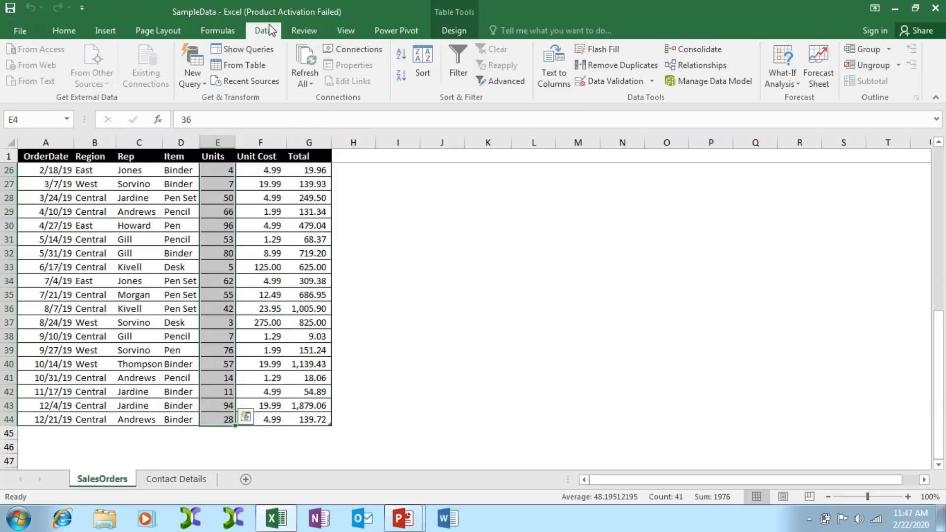
pyautogui.click(618, 80)
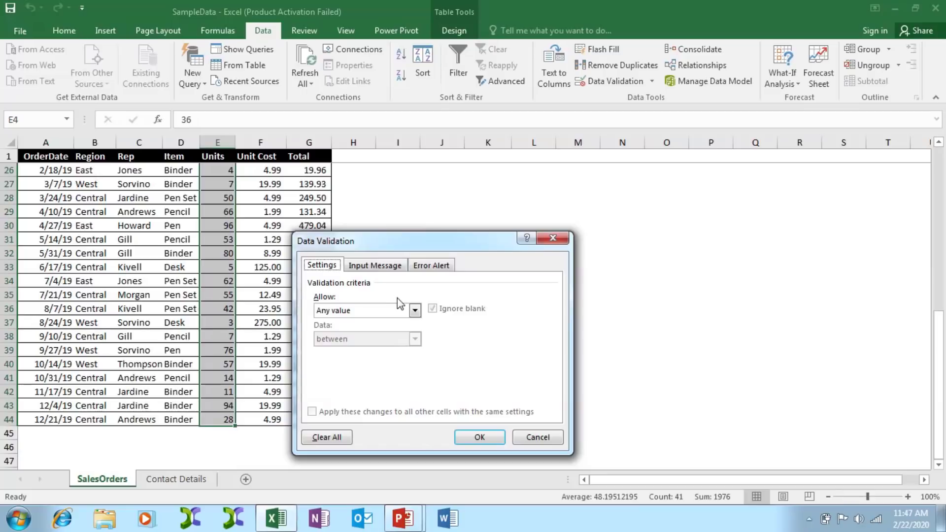
pyautogui.click(415, 311)
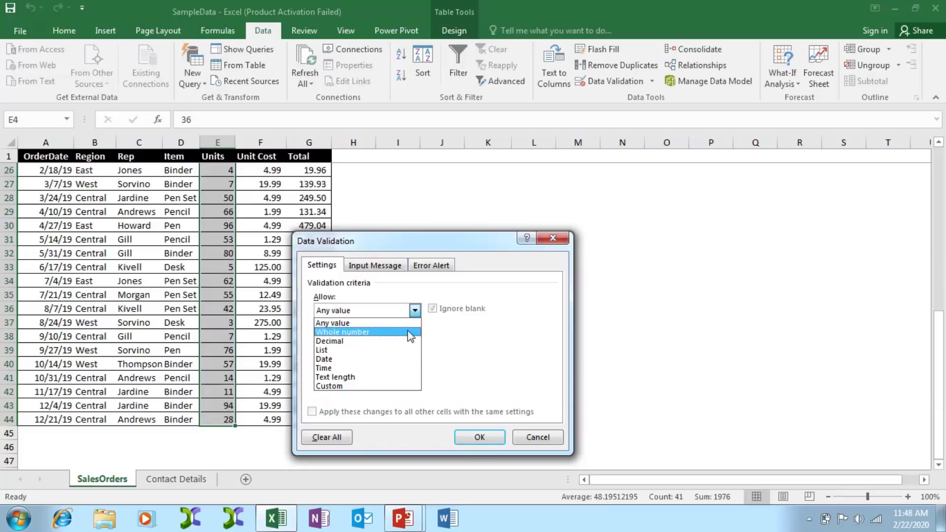
pyautogui.click(410, 332)
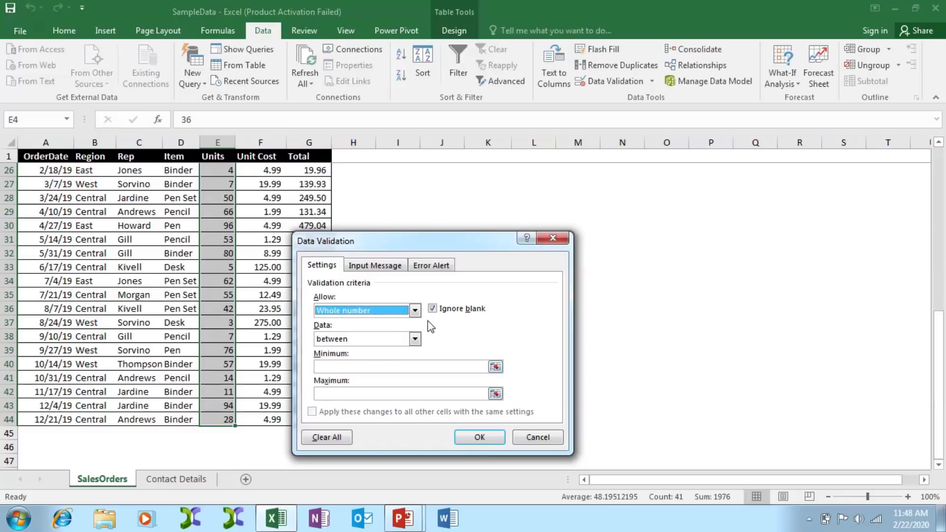
# Step: Limit the allowed whole numbers to between a minimum of 30 and a maximum of 100, and apply the rule
pyautogui.click(415, 339)
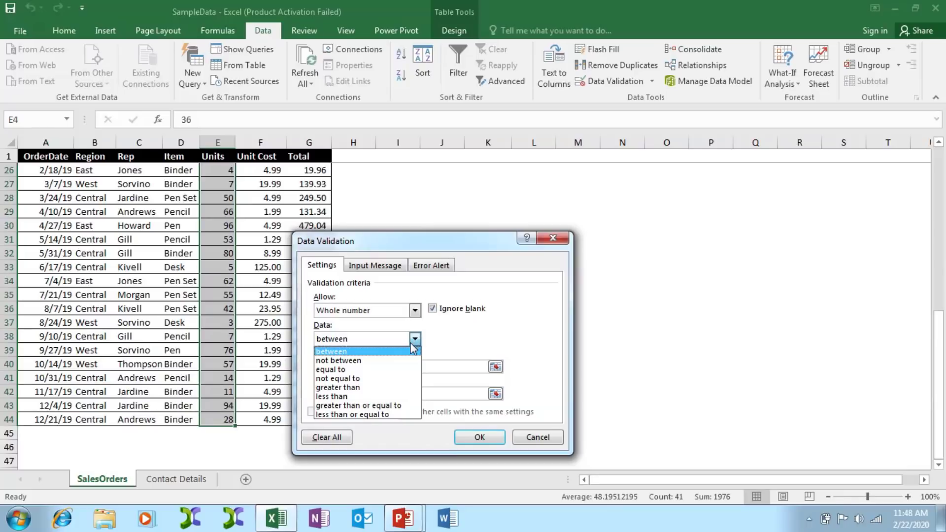
pyautogui.click(411, 350)
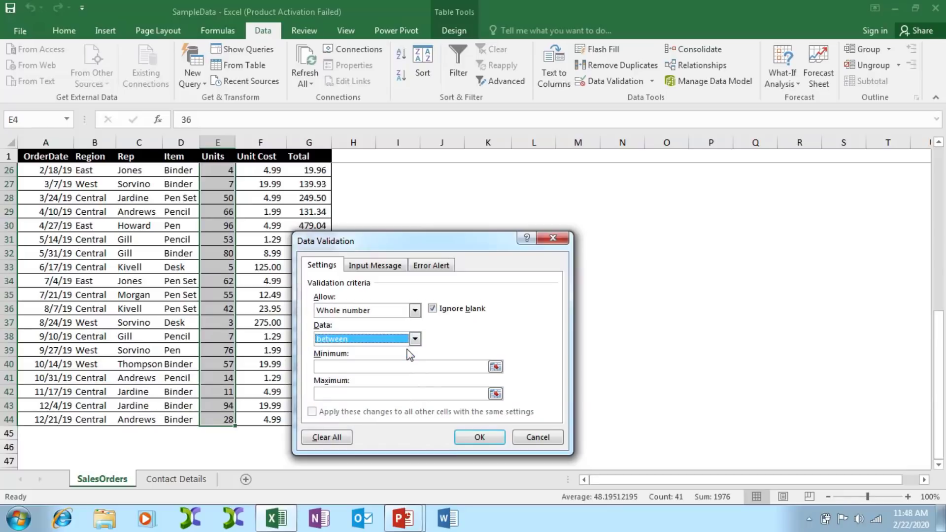
pyautogui.click(383, 364)
pyautogui.write('3')
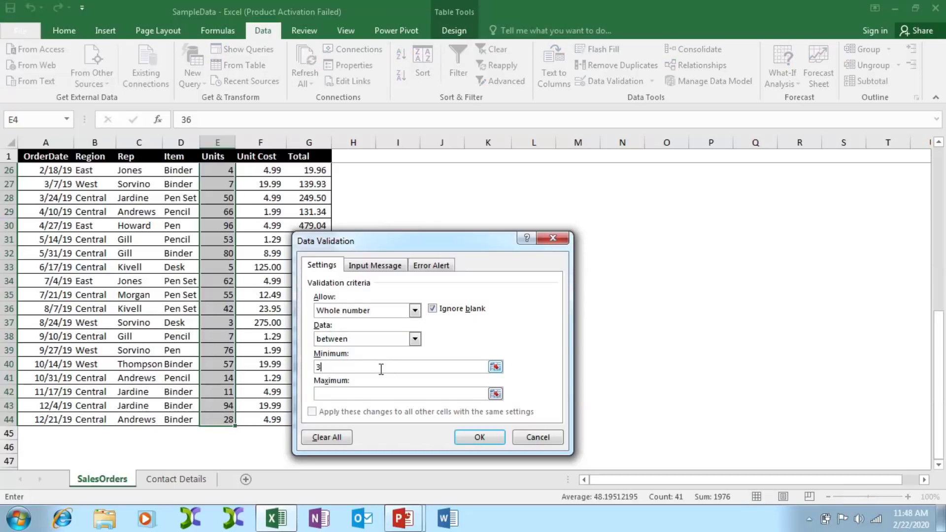
pyautogui.write('0')
pyautogui.click(364, 389)
pyautogui.write('100')
pyautogui.click(468, 435)
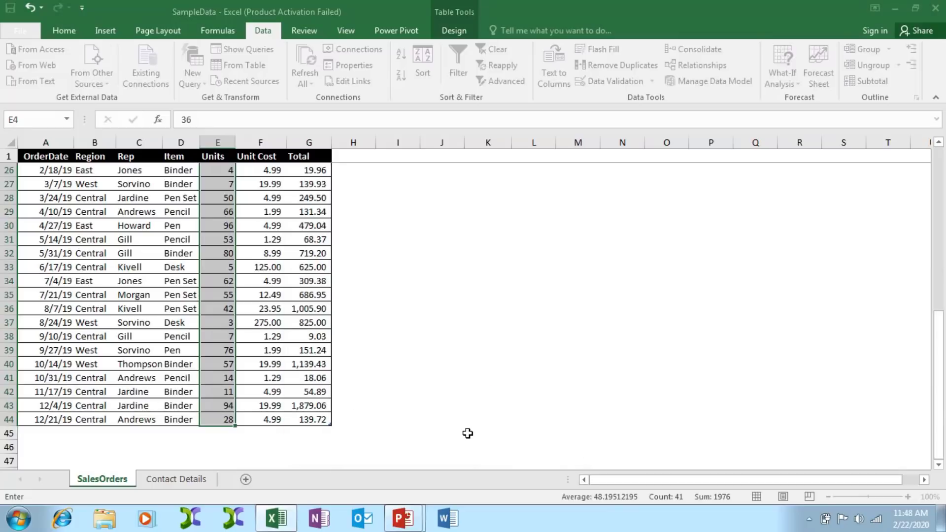
# Step: Test the validation in cell E32 by trying to enter 25 and 101, cancelling each entry
pyautogui.click(223, 256)
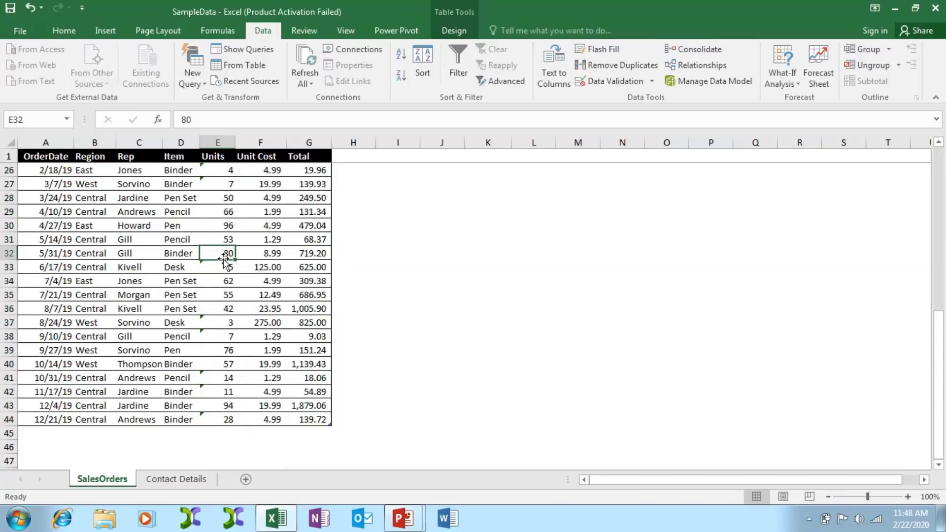
pyautogui.write('25')
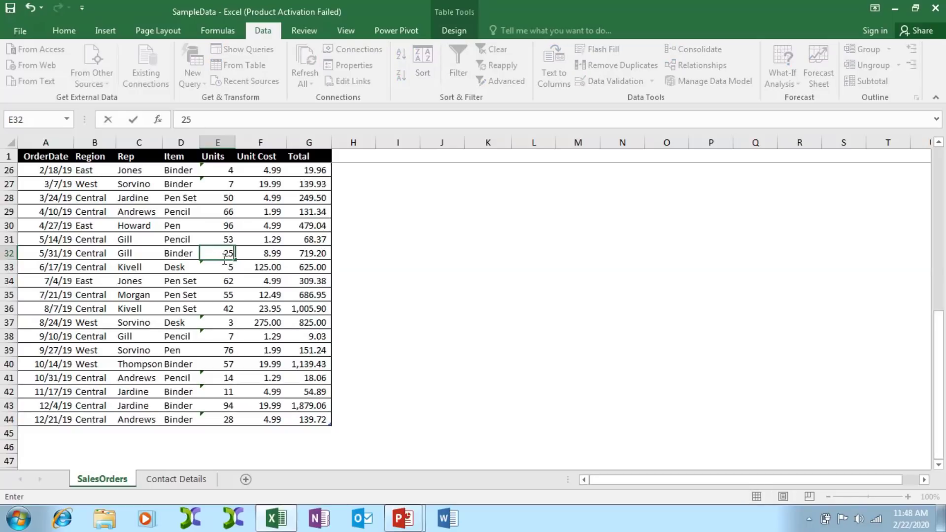
pyautogui.press('Return')
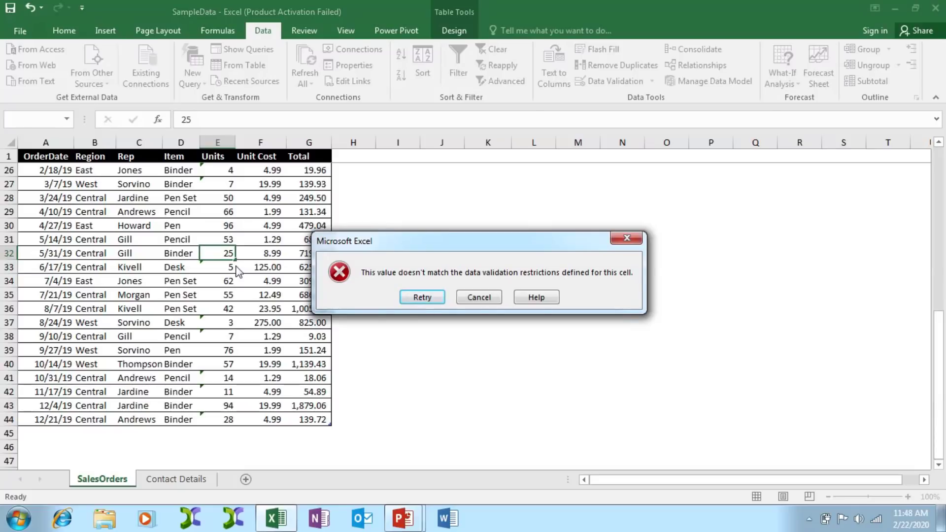
pyautogui.click(474, 298)
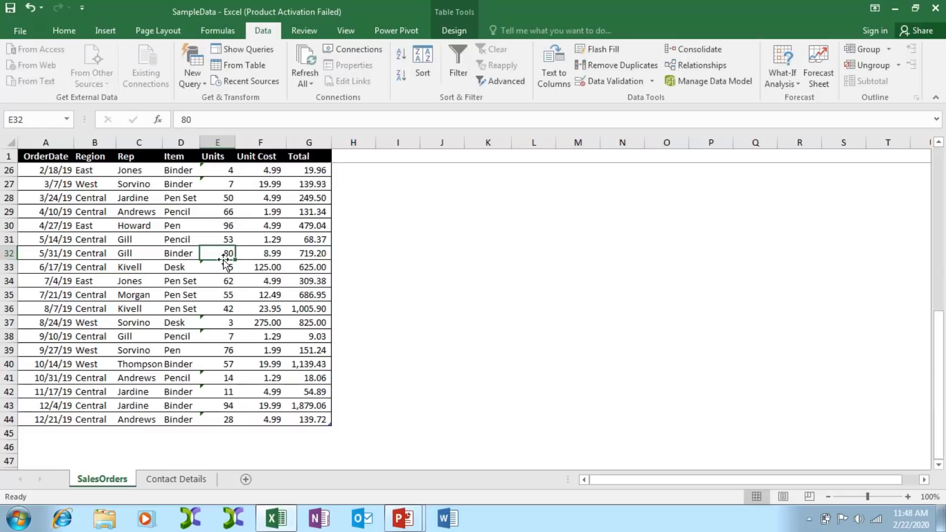
pyautogui.write('101')
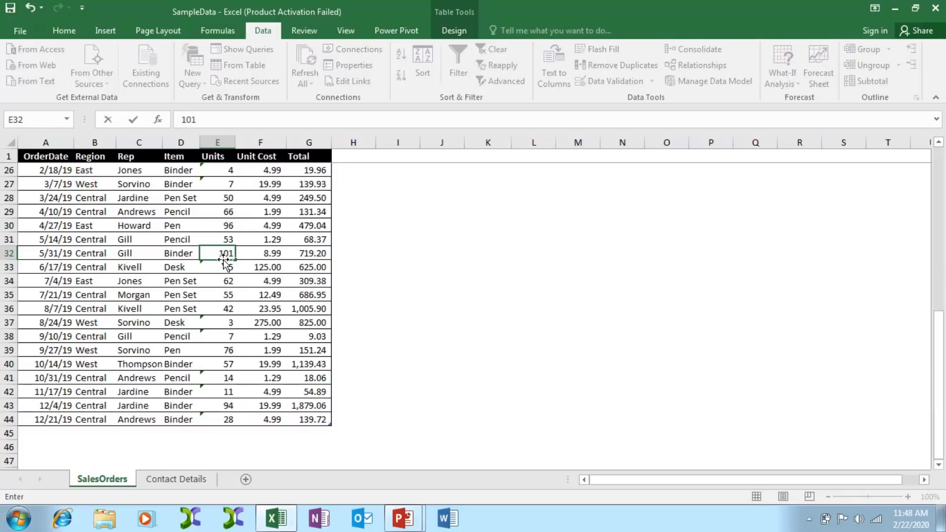
pyautogui.press('Return')
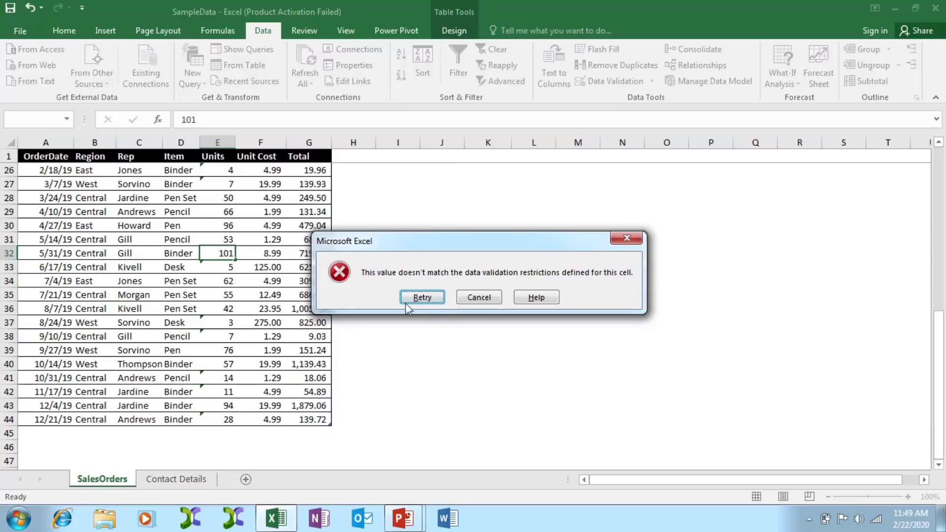
pyautogui.click(478, 297)
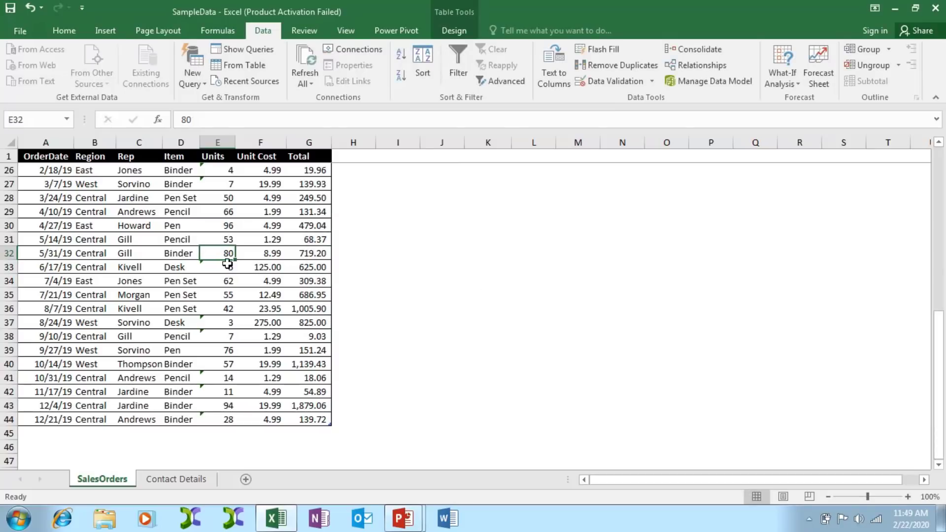
# Step: Select the Units cells E2:E44 and open their data validation settings, extending the existing rule to the cells without it
pyautogui.press('Up')
pyautogui.press('Up')
pyautogui.press('Up')
pyautogui.press('Up')
pyautogui.press('Up')
pyautogui.press('Up')
pyautogui.press('Up')
pyautogui.press('Up')
pyautogui.press('Up')
pyautogui.press('Up')
pyautogui.press('Up')
pyautogui.press('Up')
pyautogui.press('Up')
pyautogui.press('Up')
pyautogui.press('Up')
pyautogui.press('Up')
pyautogui.press('Up')
pyautogui.press('Up')
pyautogui.press('Up')
pyautogui.press('Up')
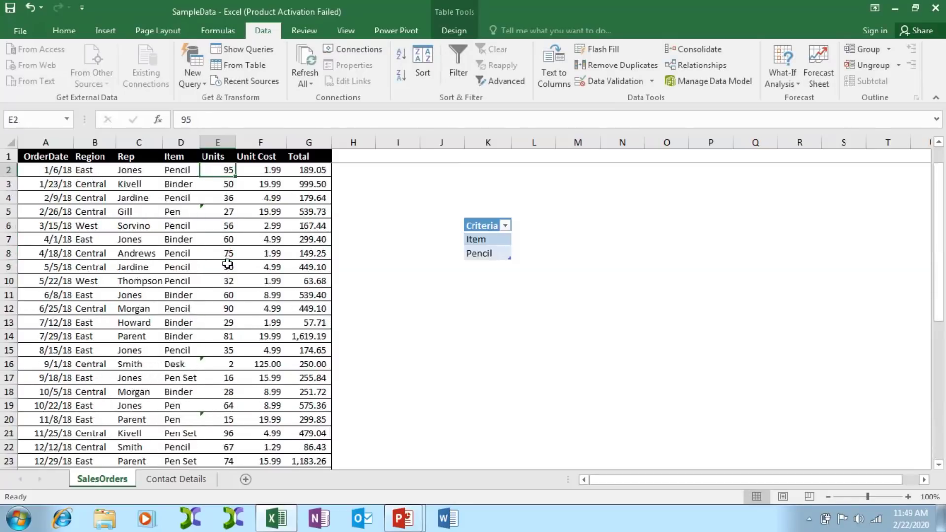
pyautogui.press('Down')
pyautogui.hotkey('shift', 'Down')
pyautogui.hotkey('shift', 'Down')
pyautogui.hotkey('shift', 'Down')
pyautogui.hotkey('shift', 'Down')
pyautogui.hotkey('shift', 'Down')
pyautogui.hotkey('shift', 'Down')
pyautogui.hotkey('shift', 'Down')
pyautogui.hotkey('shift', 'Down')
pyautogui.hotkey('shift', 'Down')
pyautogui.hotkey('shift', 'Down')
pyautogui.hotkey('shift', 'Down')
pyautogui.hotkey('shift', 'Down')
pyautogui.hotkey('shift', 'Down')
pyautogui.hotkey('shift', 'Down')
pyautogui.hotkey('shift', 'Down')
pyautogui.hotkey('shift', 'Down')
pyautogui.hotkey('shift', 'Down')
pyautogui.hotkey('shift', 'Down')
pyautogui.hotkey('shift', 'Down')
pyautogui.hotkey('shift', 'Down')
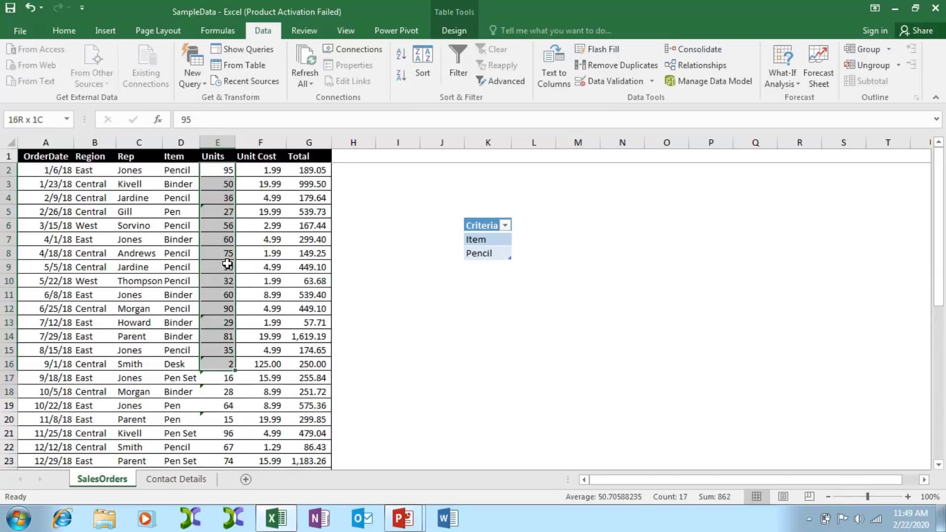
pyautogui.hotkey('shift', 'Down')
pyautogui.hotkey('shift', 'Down')
pyautogui.hotkey('shift', 'Down')
pyautogui.hotkey('shift', 'Down')
pyautogui.hotkey('shift', 'Down')
pyautogui.hotkey('shift', 'Down')
pyautogui.hotkey('shift', 'Down')
pyautogui.hotkey('shift', 'Down')
pyautogui.hotkey('shift', 'Down')
pyautogui.hotkey('shift', 'Down')
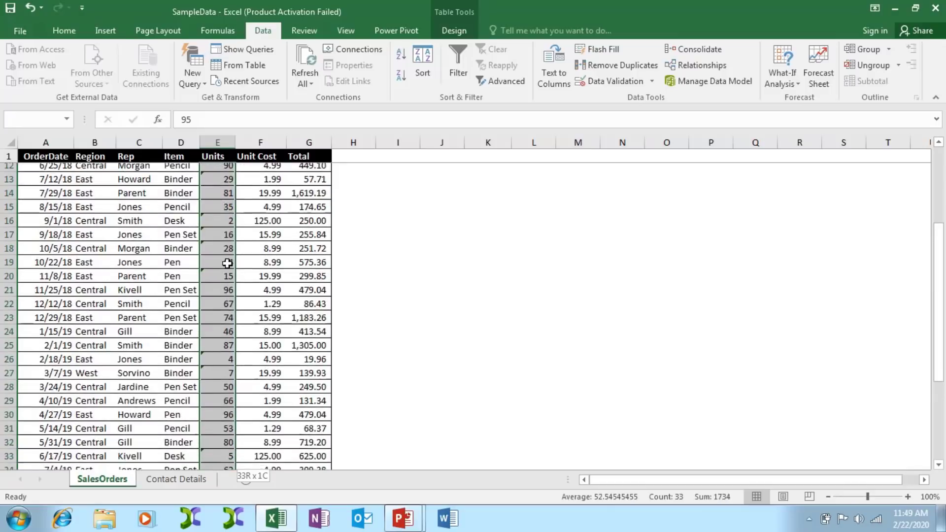
pyautogui.hotkey('shift', 'Down')
pyautogui.hotkey('shift', 'Down')
pyautogui.hotkey('shift', 'Down')
pyautogui.hotkey('shift', 'Down')
pyautogui.hotkey('shift', 'Down')
pyautogui.hotkey('shift', 'Down')
pyautogui.hotkey('shift', 'Down')
pyautogui.hotkey('shift', 'Down')
pyautogui.hotkey('shift', 'Down')
pyautogui.hotkey('shift', 'Down')
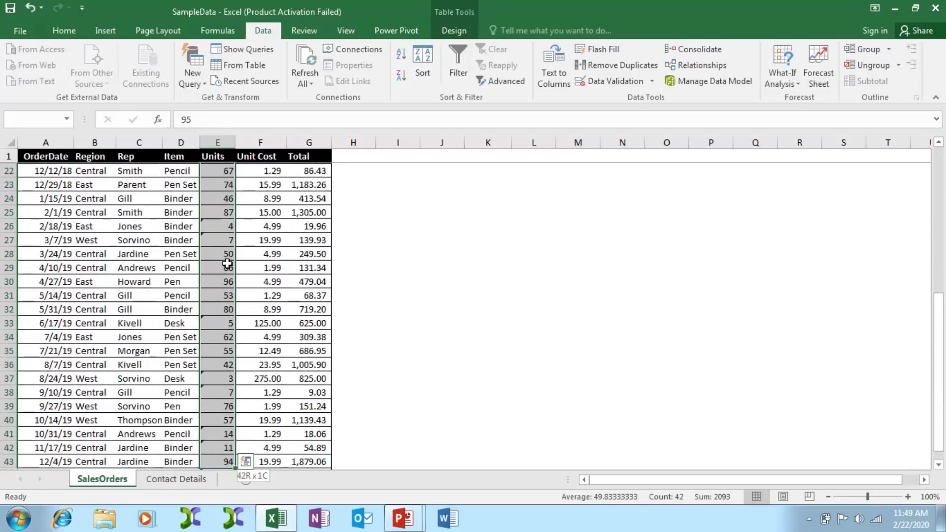
pyautogui.hotkey('shift', 'Down')
pyautogui.hotkey('shift', 'Up')
pyautogui.hotkey('shift', 'Up')
pyautogui.hotkey('shift', 'Up')
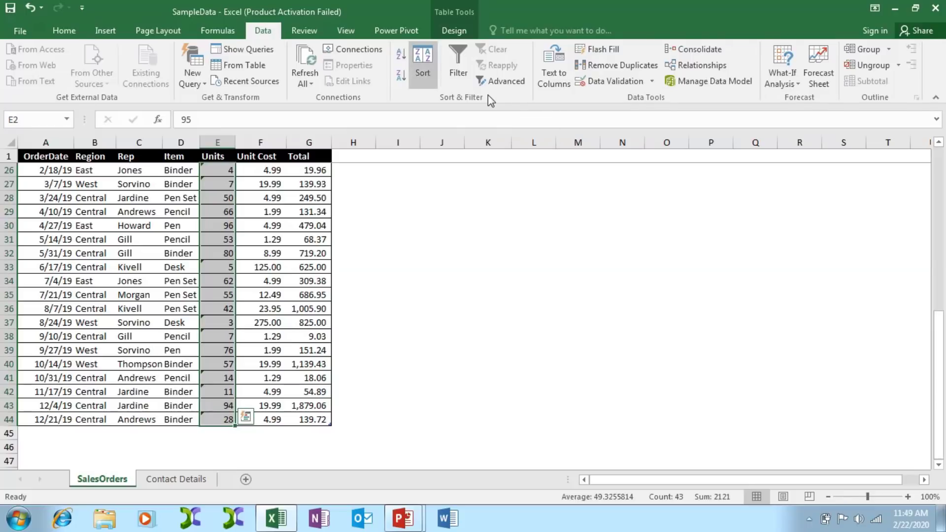
pyautogui.click(634, 85)
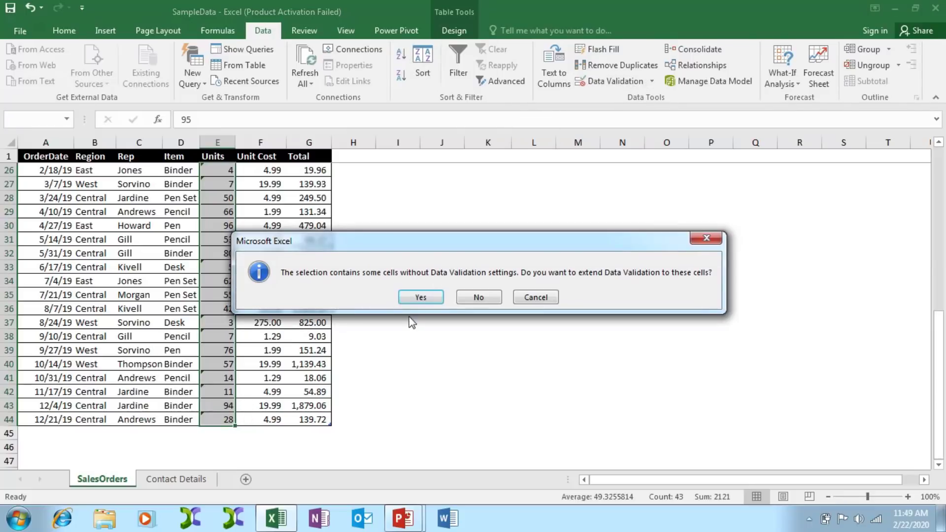
pyautogui.click(407, 300)
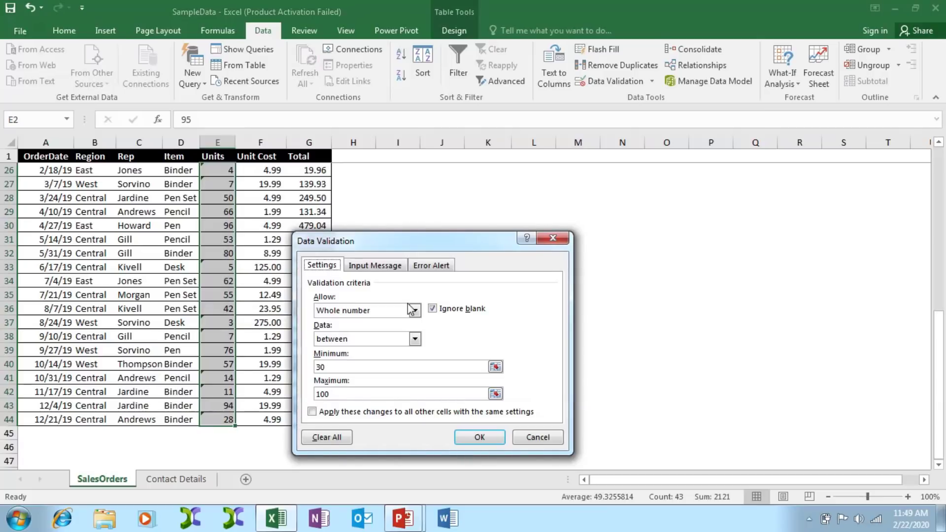
# Step: Give the validation's error alert the Stop style and the title "Error Message"
pyautogui.click(429, 265)
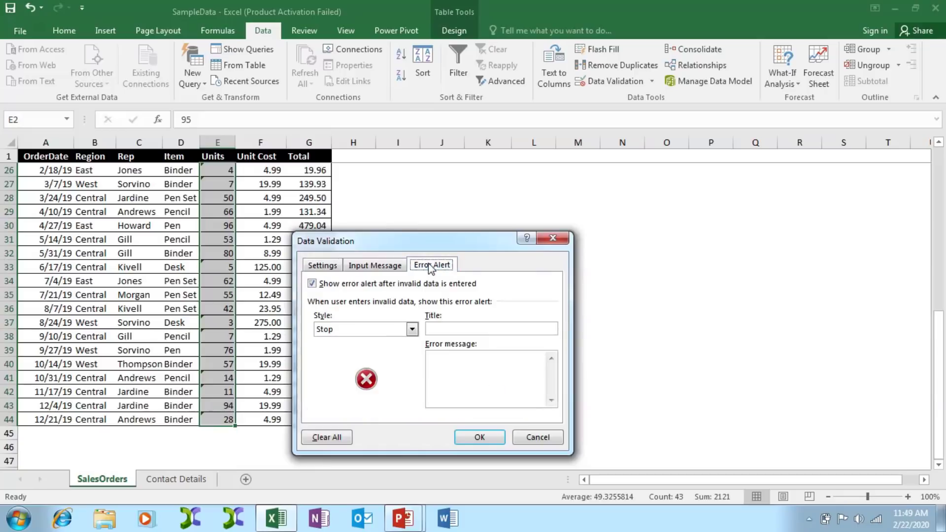
pyautogui.click(412, 329)
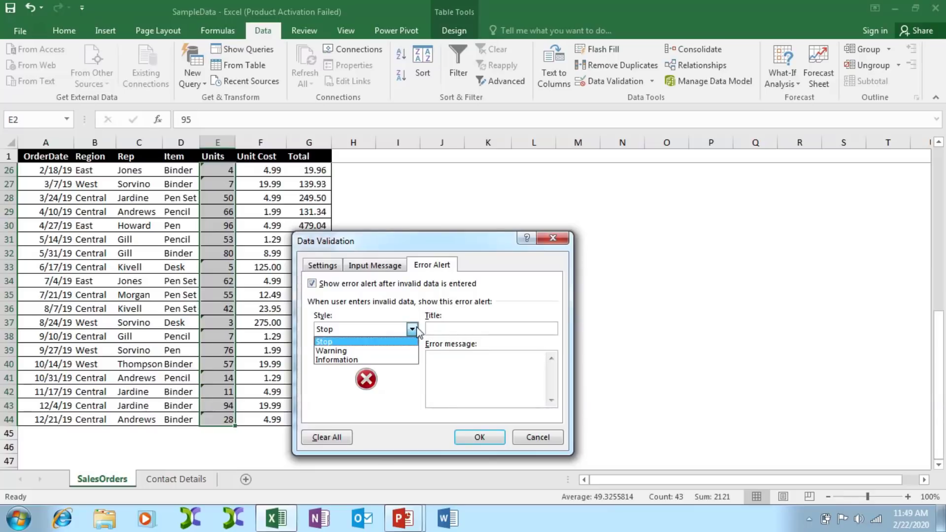
pyautogui.click(410, 341)
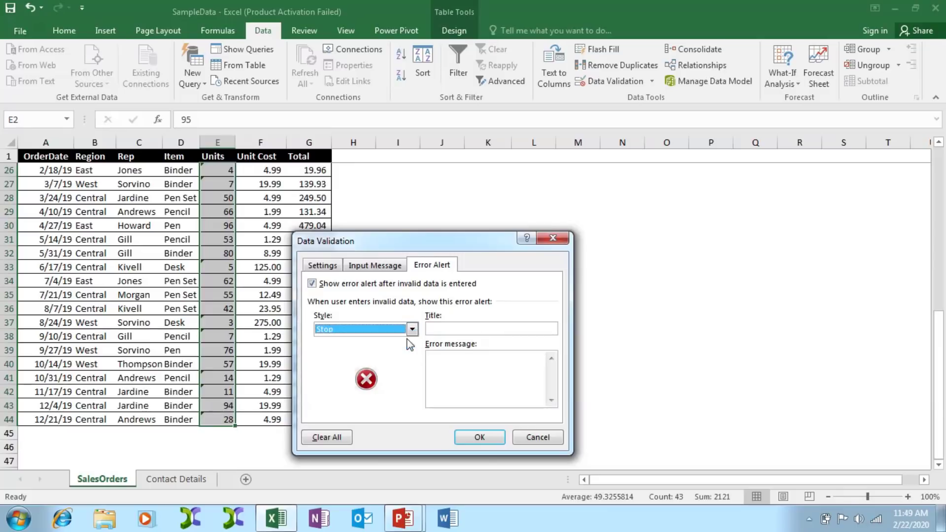
pyautogui.click(443, 329)
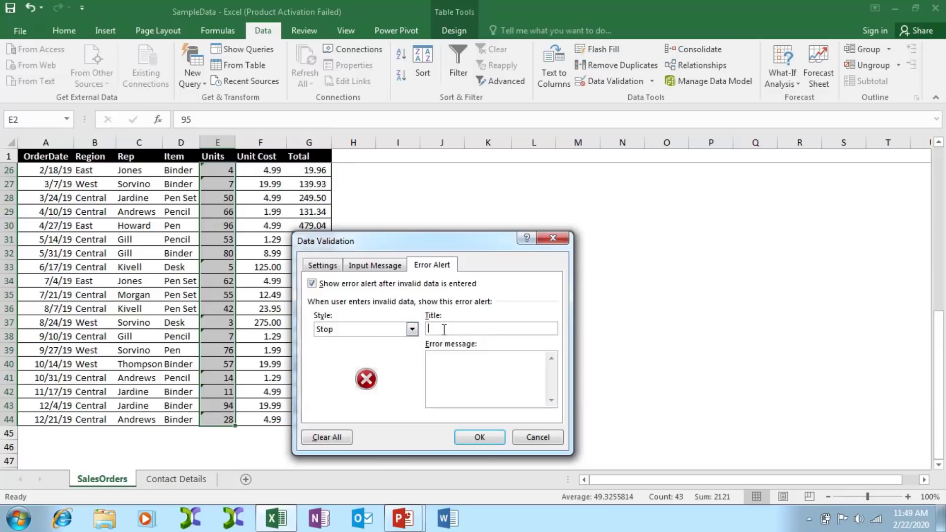
pyautogui.write('Erro')
pyautogui.press('BackSpace')
pyautogui.press('BackSpace')
pyautogui.press('BackSpace')
pyautogui.write('rror Message')
# Step: Set the error message text to "Entry should be between 30 to 100" and apply the validation settings
pyautogui.click(455, 361)
pyautogui.write('Entry should be between ')
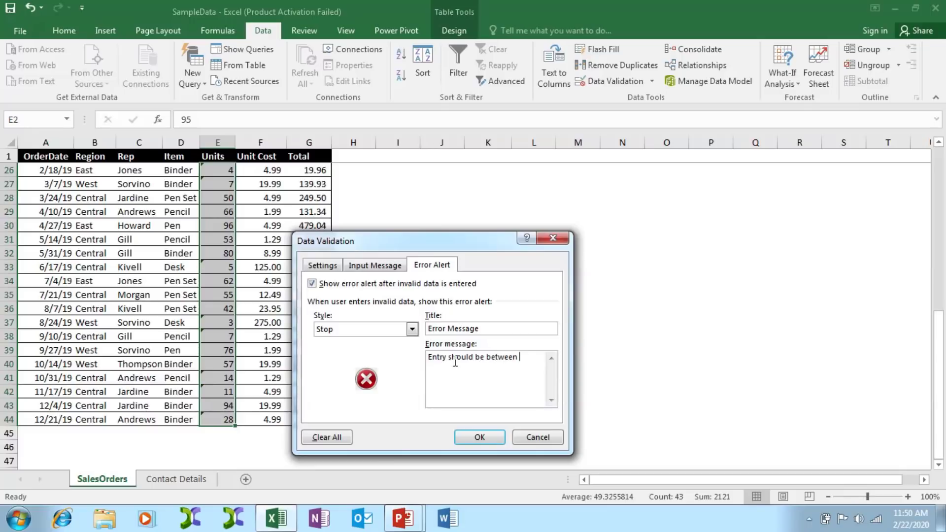
pyautogui.write('30 to 100')
pyautogui.click(477, 435)
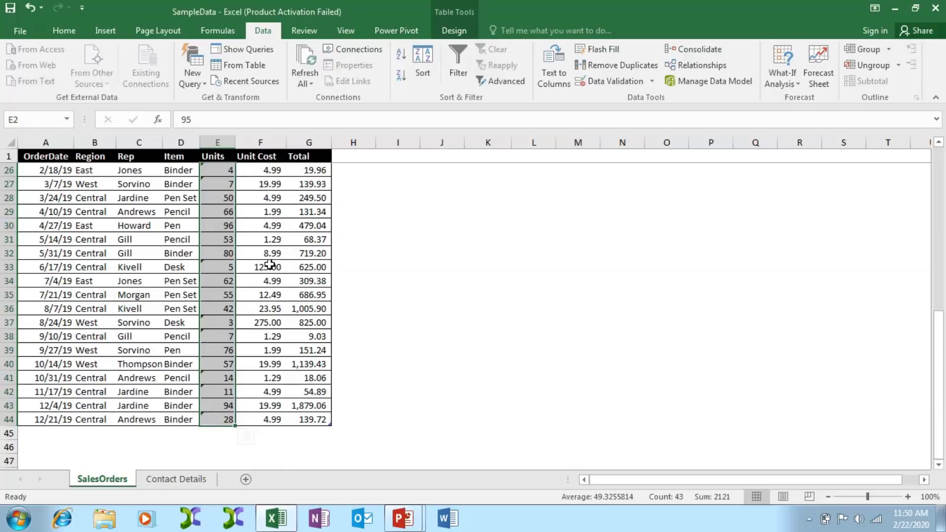
# Step: Test the Units validation in cell E32 by trying to enter 25, then retry the entry with 30
pyautogui.click(225, 253)
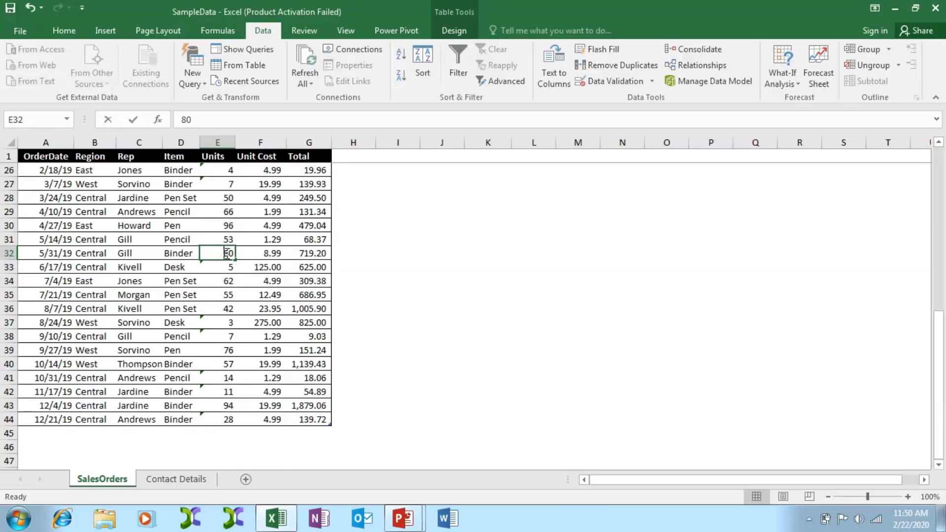
pyautogui.write('25')
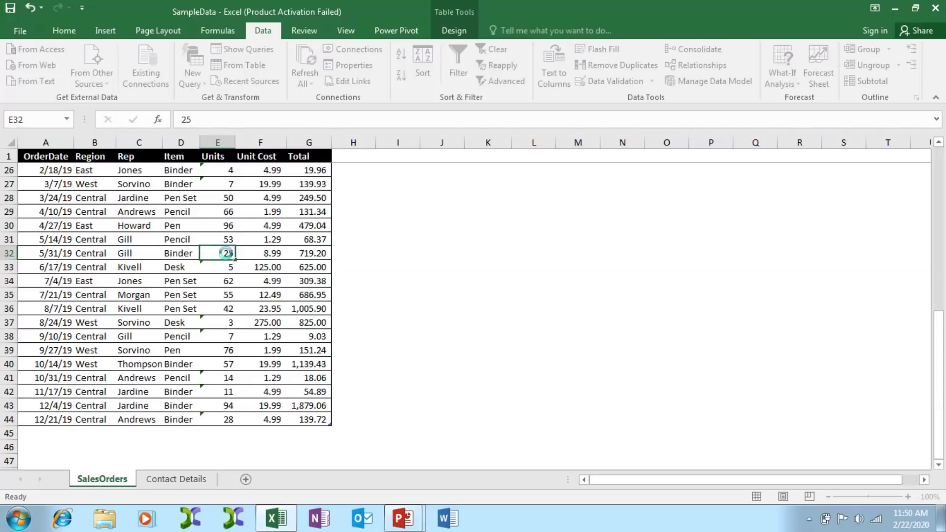
pyautogui.press('Return')
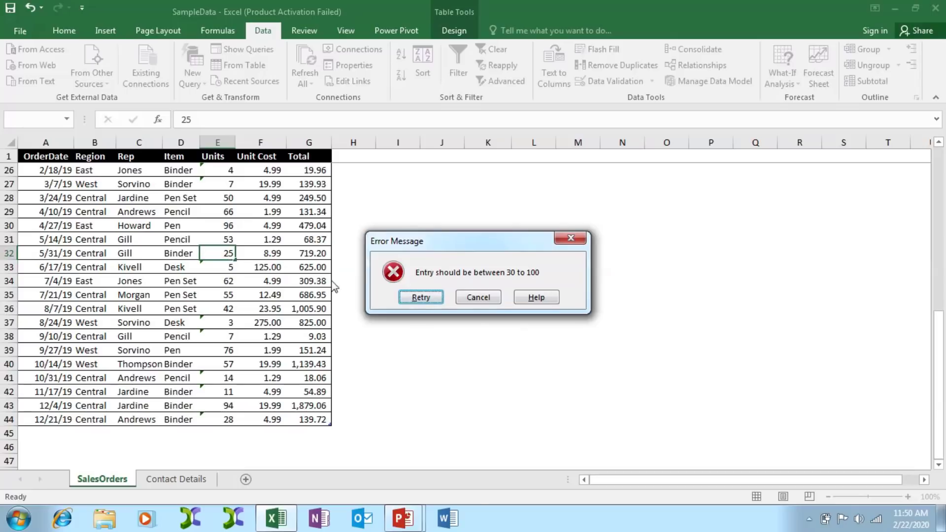
pyautogui.click(420, 297)
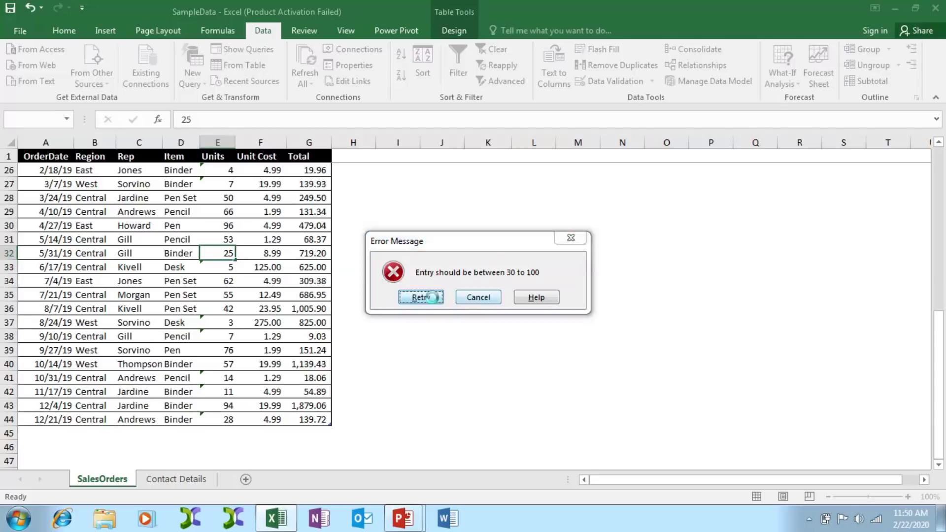
pyautogui.press('BackSpace')
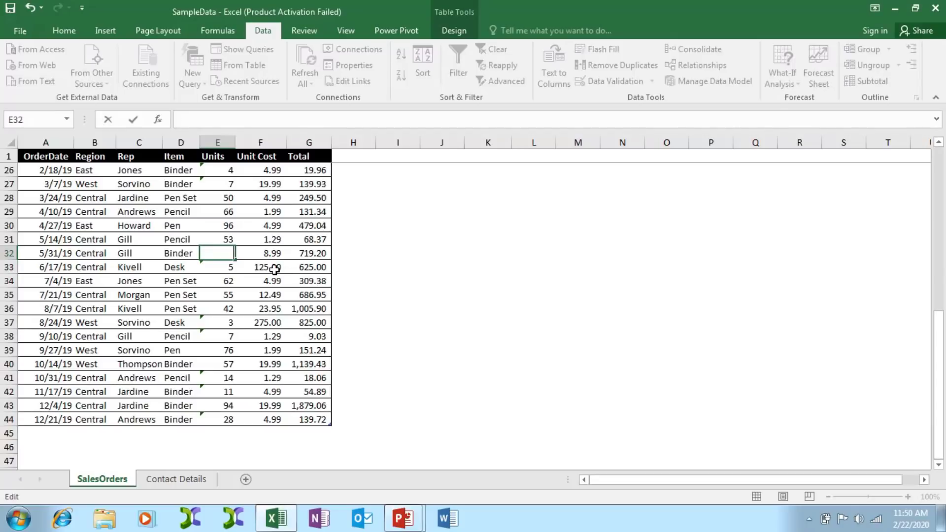
pyautogui.write('30')
pyautogui.press('Return')
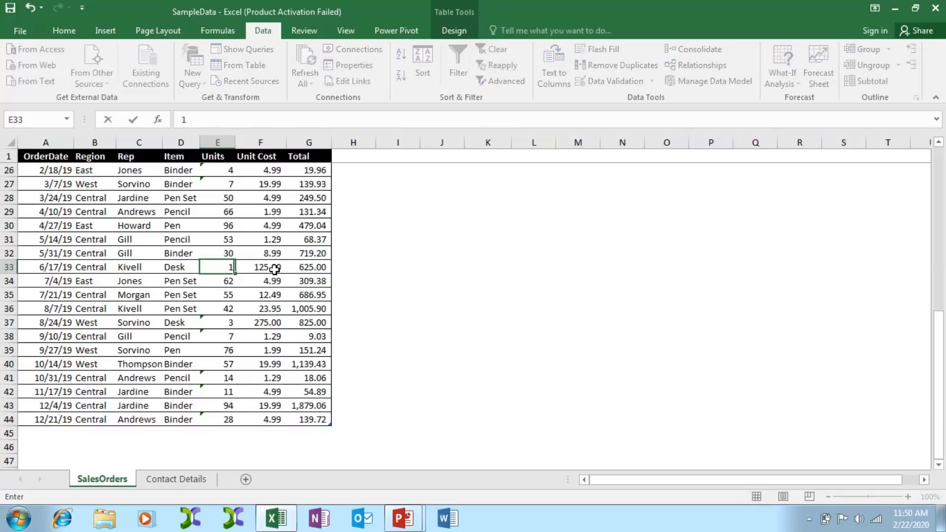
# Step: Enter 100 in cell E33, 35 in E34 and 34 in E35 of the Units column
pyautogui.write('100')
pyautogui.press('Return')
pyautogui.write('35')
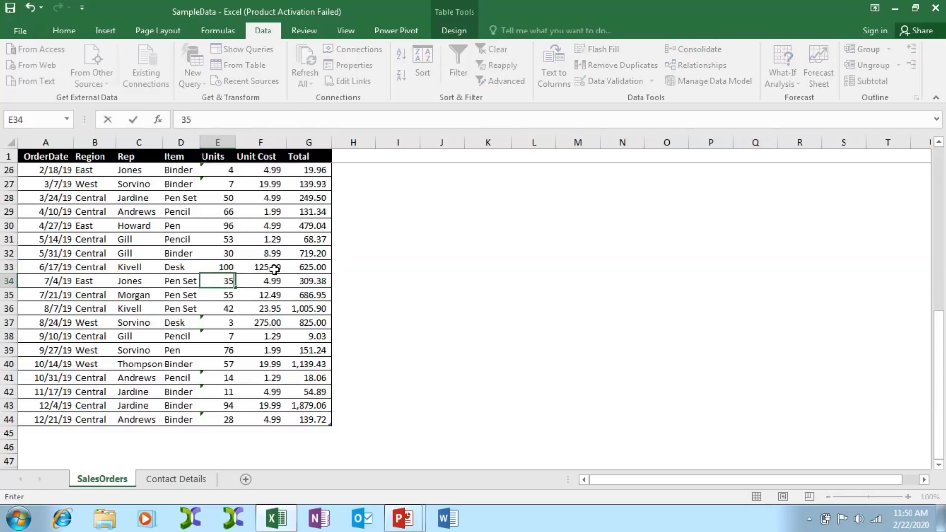
pyautogui.press('Return')
pyautogui.write('34')
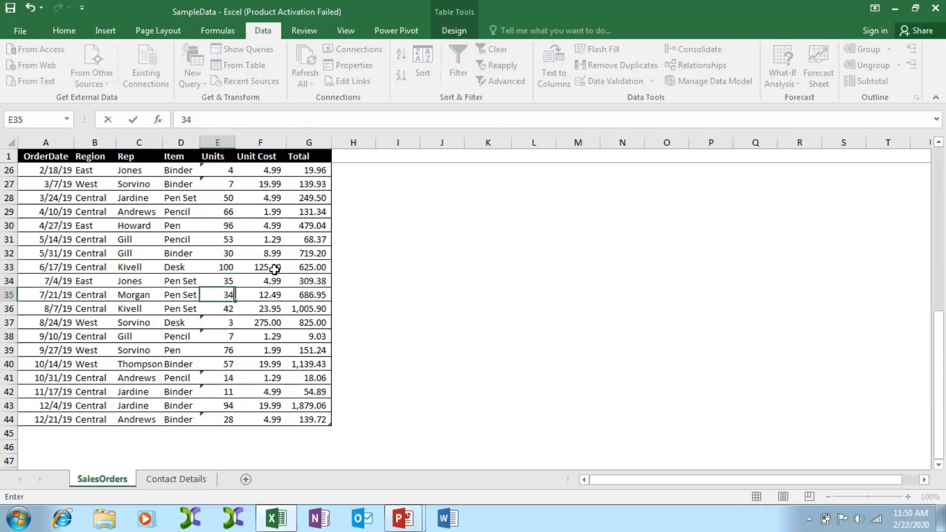
pyautogui.press('Up')
# Step: Select the Item cells D2:D44 and open their data validation criteria
pyautogui.press('Up')
pyautogui.press('Up')
pyautogui.press('Up')
pyautogui.press('Up')
pyautogui.press('Up')
pyautogui.press('Up')
pyautogui.press('Up')
pyautogui.press('Up')
pyautogui.press('Up')
pyautogui.press('Up')
pyautogui.press('Up')
pyautogui.press('Up')
pyautogui.press('Up')
pyautogui.press('Up')
pyautogui.press('Up')
pyautogui.press('Up')
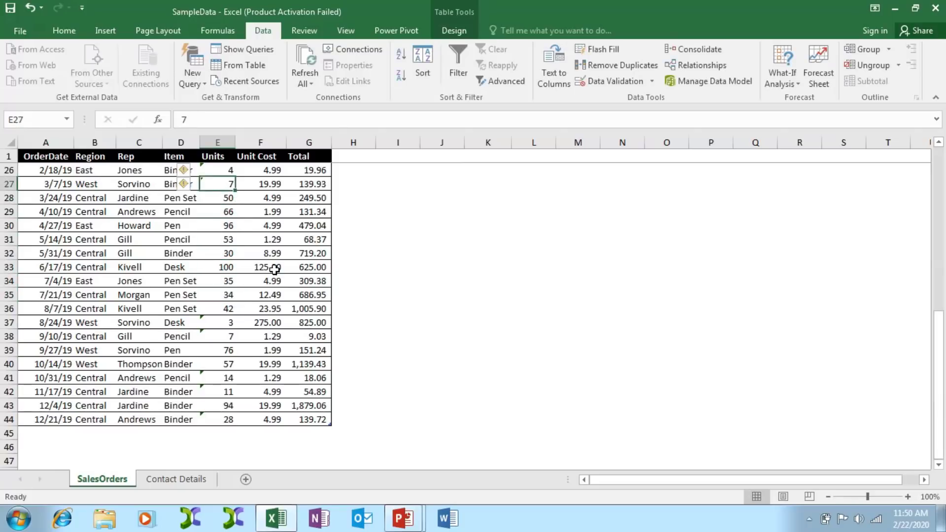
pyautogui.press('Up')
pyautogui.press('Up')
pyautogui.press('Up')
pyautogui.press('Up')
pyautogui.press('Up')
pyautogui.press('Up')
pyautogui.press('Up')
pyautogui.press('Up')
pyautogui.press('Up')
pyautogui.press('Up')
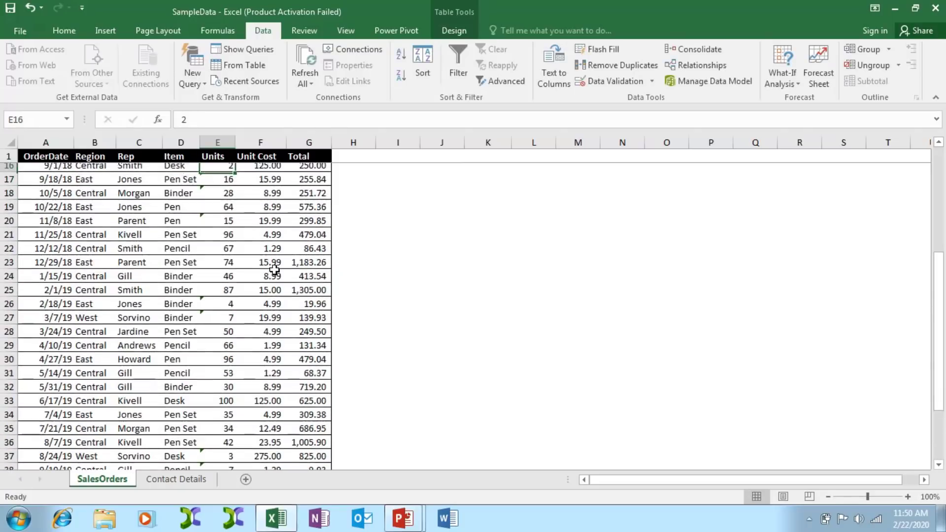
pyautogui.press('Up')
pyautogui.press('Up')
pyautogui.press('Up')
pyautogui.press('Up')
pyautogui.press('Up')
pyautogui.press('Up')
pyautogui.press('Up')
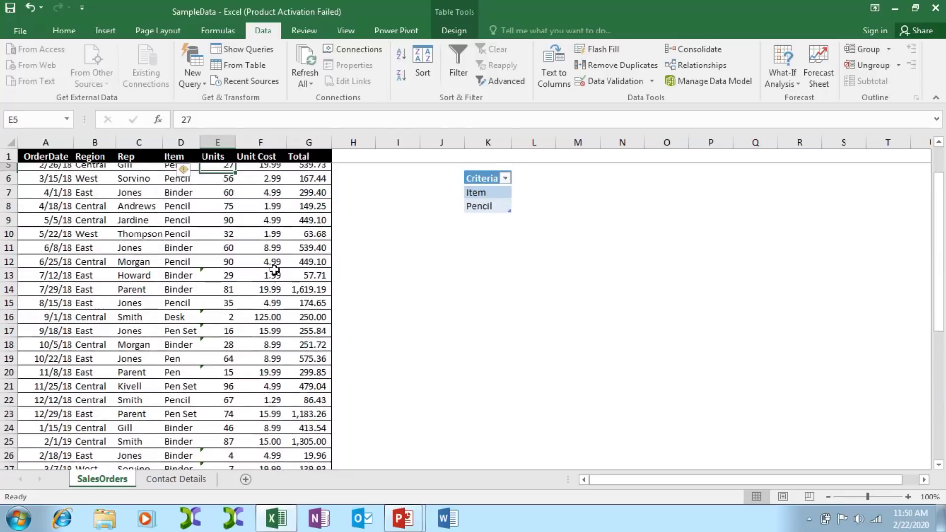
pyautogui.press('Down')
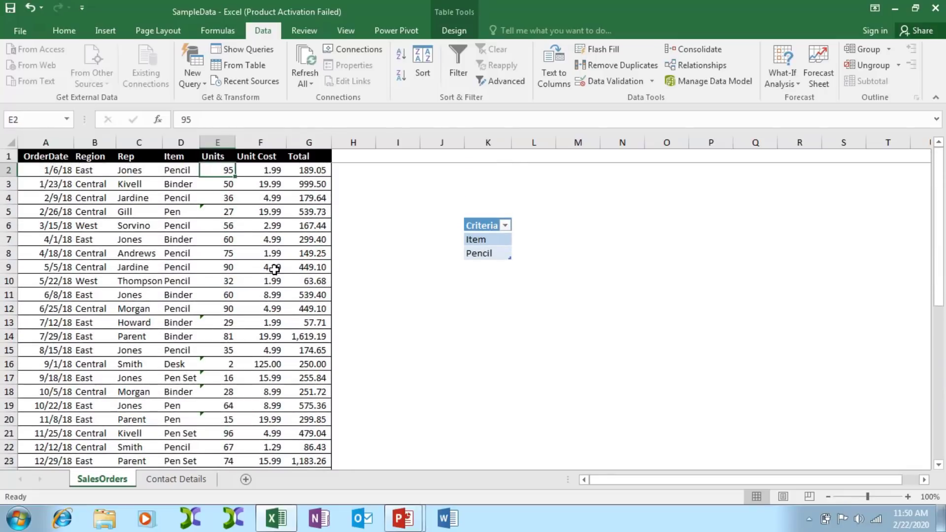
pyautogui.press('Left')
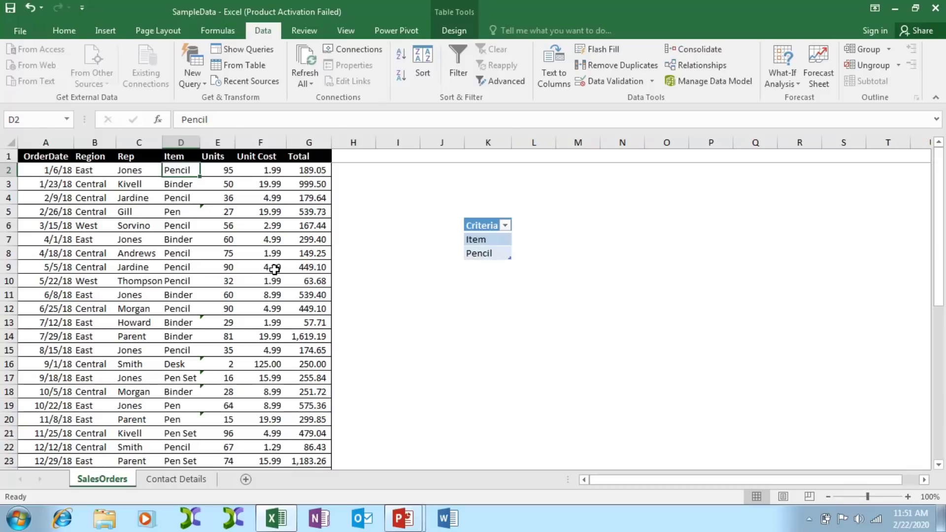
pyautogui.press('Down')
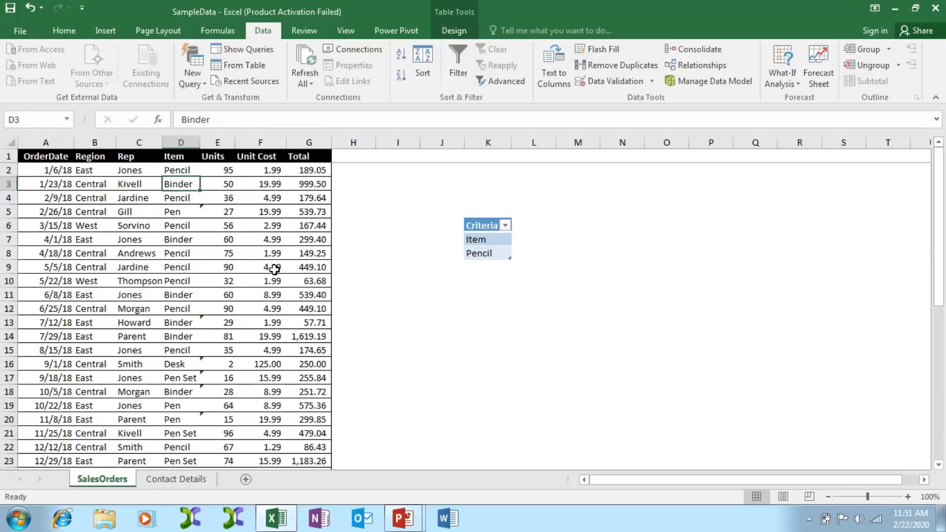
pyautogui.press('Up')
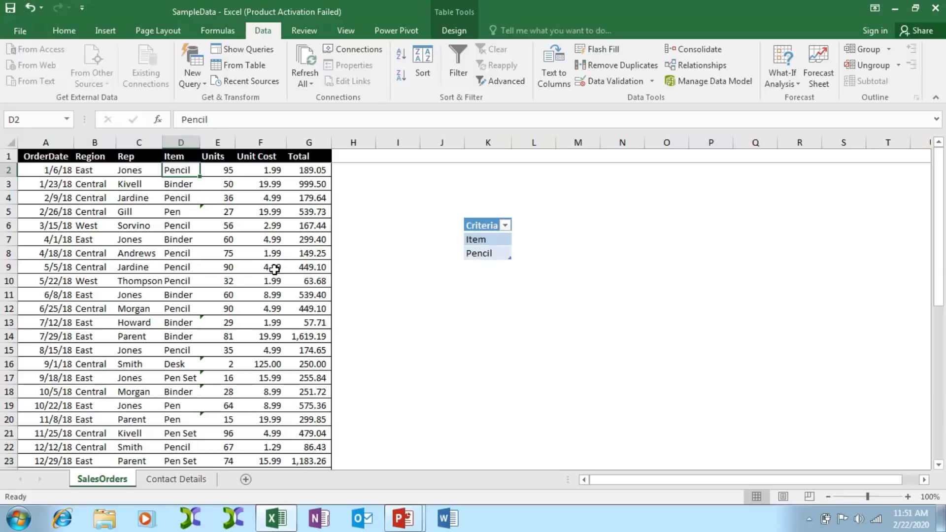
pyautogui.hotkey('shift', 'Down')
pyautogui.hotkey('shift', 'Down')
pyautogui.hotkey('shift', 'Down')
pyautogui.hotkey('shift', 'Down')
pyautogui.hotkey('shift', 'Down')
pyautogui.hotkey('shift', 'Down')
pyautogui.hotkey('shift', 'Down')
pyautogui.hotkey('shift', 'Down')
pyautogui.hotkey('shift', 'Down')
pyautogui.hotkey('shift', 'Down')
pyautogui.hotkey('shift', 'Down')
pyautogui.hotkey('shift', 'Down')
pyautogui.hotkey('shift', 'Down')
pyautogui.hotkey('shift', 'Down')
pyautogui.hotkey('shift', 'Down')
pyautogui.hotkey('shift', 'Down')
pyautogui.hotkey('shift', 'Down')
pyautogui.hotkey('shift', 'Down')
pyautogui.hotkey('shift', 'Down')
pyautogui.hotkey('shift', 'Down')
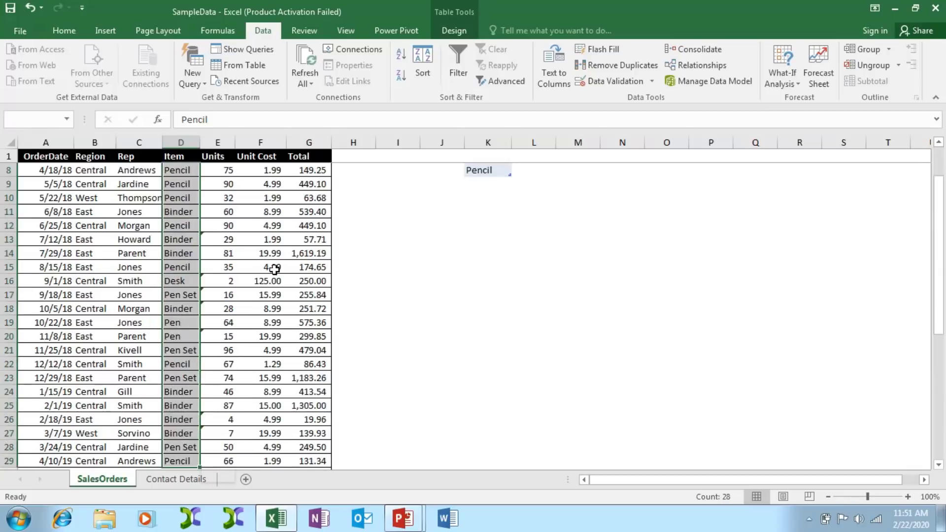
pyautogui.hotkey('shift', 'Down')
pyautogui.hotkey('shift', 'Down')
pyautogui.hotkey('shift', 'Down')
pyautogui.hotkey('shift', 'Down')
pyautogui.hotkey('shift', 'Down')
pyautogui.hotkey('shift', 'Down')
pyautogui.hotkey('shift', 'Down')
pyautogui.hotkey('shift', 'Down')
pyautogui.hotkey('shift', 'Down')
pyautogui.hotkey('shift', 'Down')
pyautogui.hotkey('shift', 'Down')
pyautogui.hotkey('shift', 'Down')
pyautogui.hotkey('shift', 'Down')
pyautogui.hotkey('shift', 'Down')
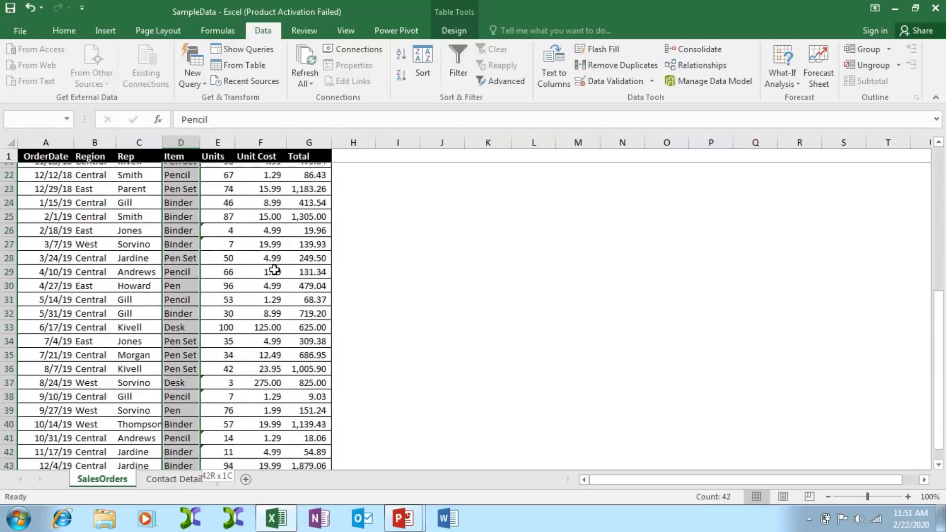
pyautogui.hotkey('shift', 'Down')
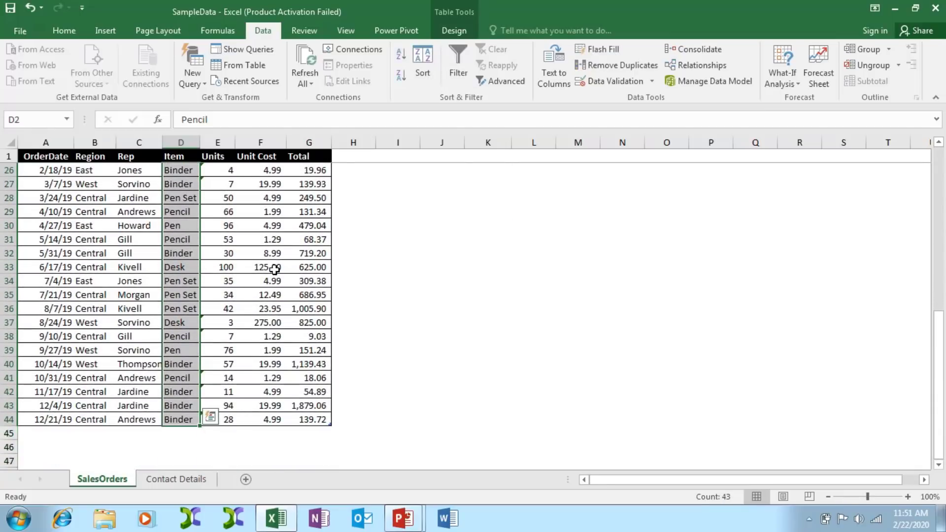
pyautogui.click(619, 83)
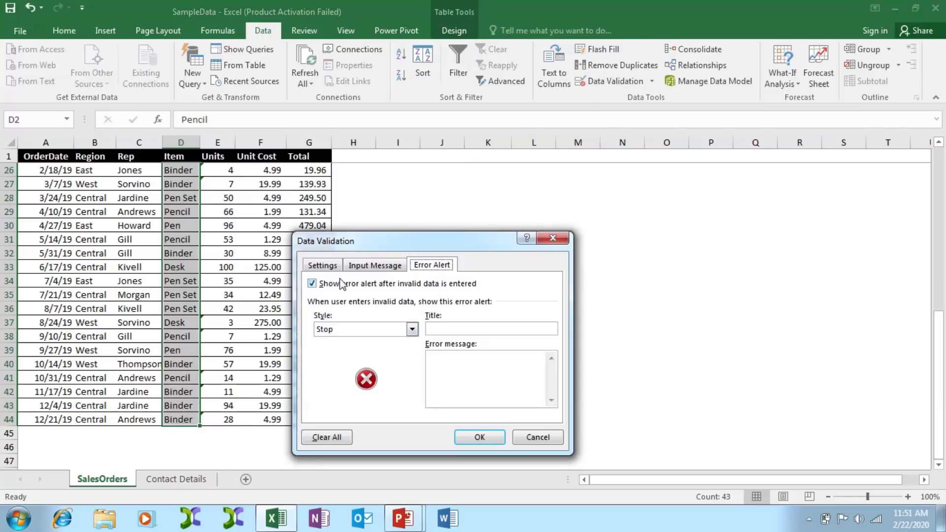
pyautogui.click(329, 268)
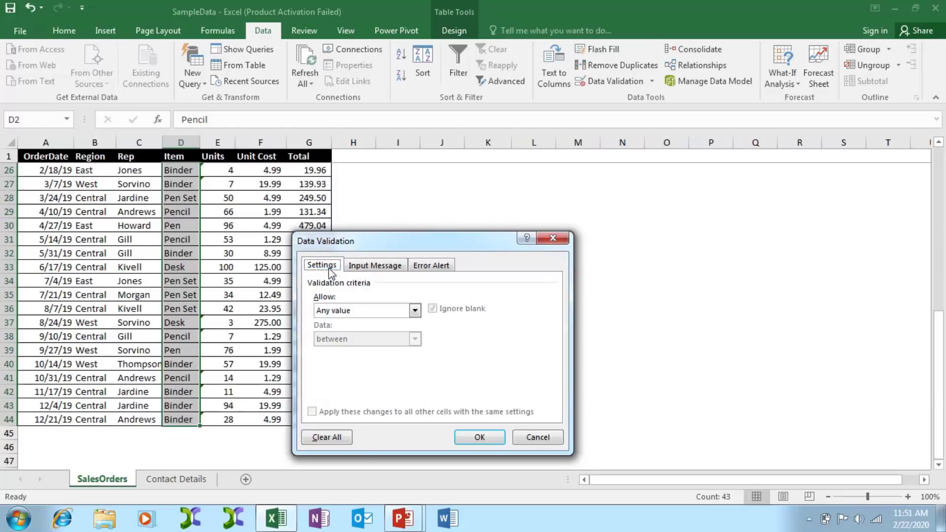
# Step: Restrict the selected Item cells to a text length less than or equal to a maximum of 10
pyautogui.click(367, 312)
pyautogui.press('Down')
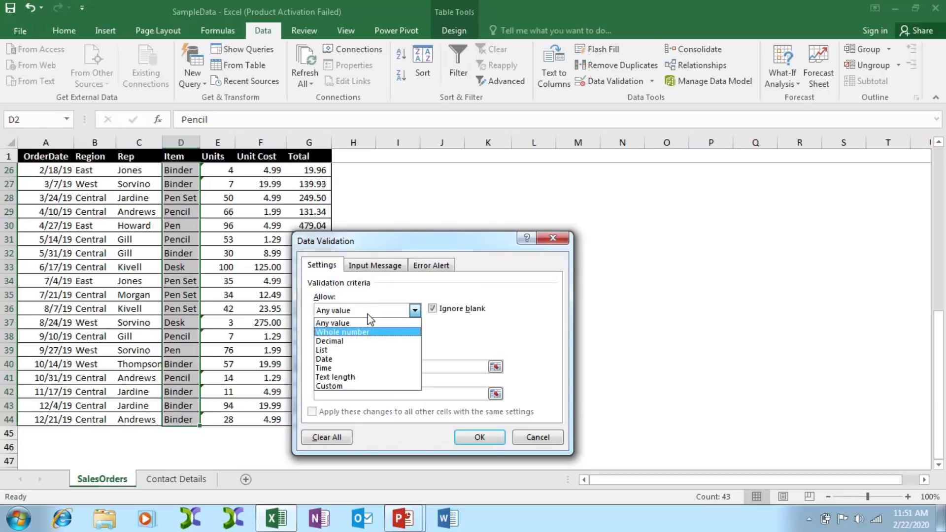
pyautogui.press('Down')
pyautogui.press('Down')
pyautogui.press('Down')
pyautogui.press('Down')
pyautogui.press('Down')
pyautogui.press('Return')
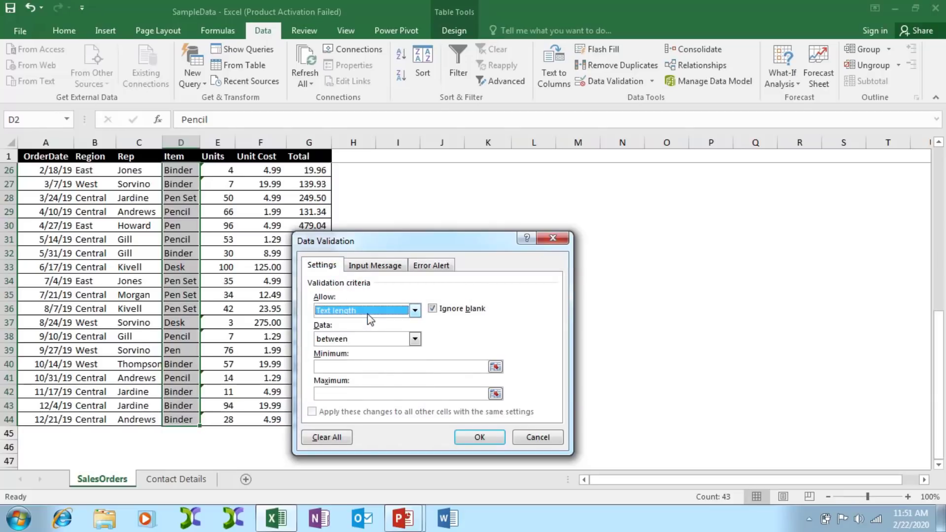
pyautogui.click(377, 338)
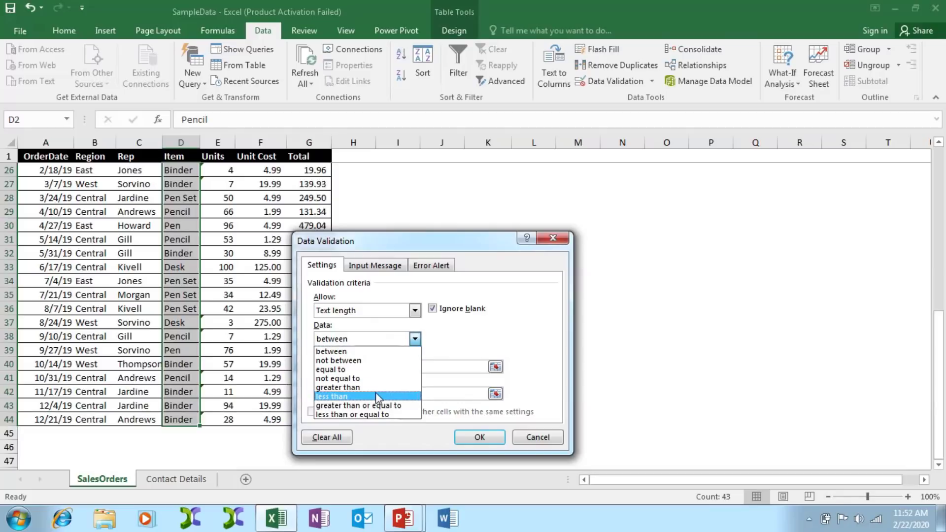
pyautogui.click(383, 415)
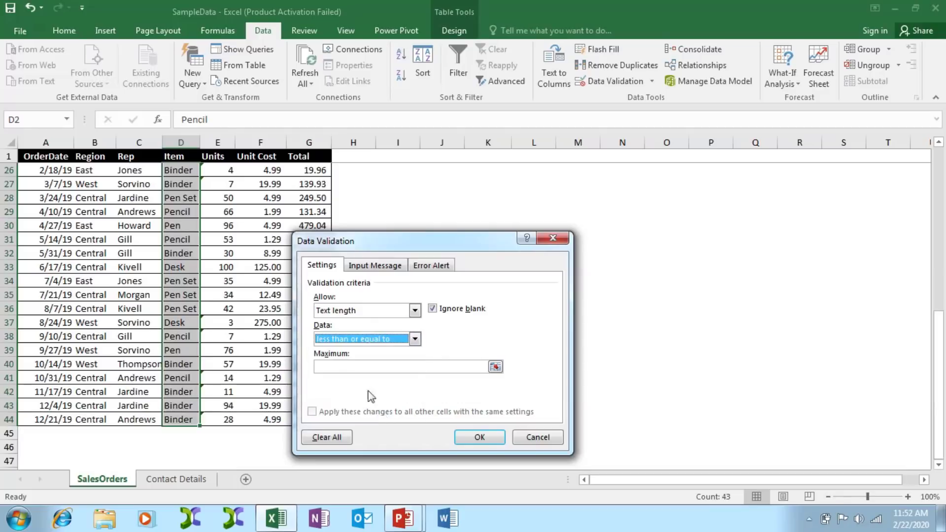
pyautogui.click(357, 368)
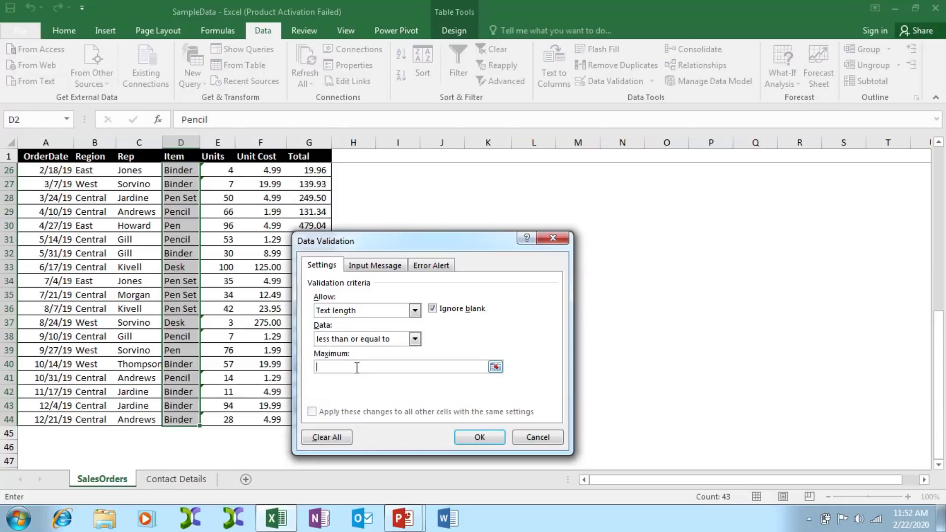
pyautogui.write('10')
# Step: Give the error alert the title "Error Message" and the message "Text length should be less then 10", and apply the validation
pyautogui.click(435, 271)
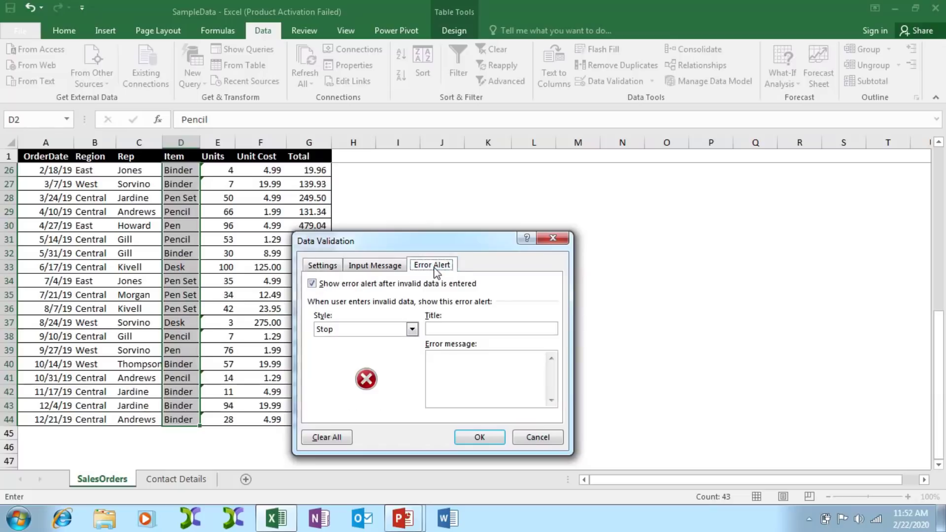
pyautogui.click(447, 328)
pyautogui.write('Error Message')
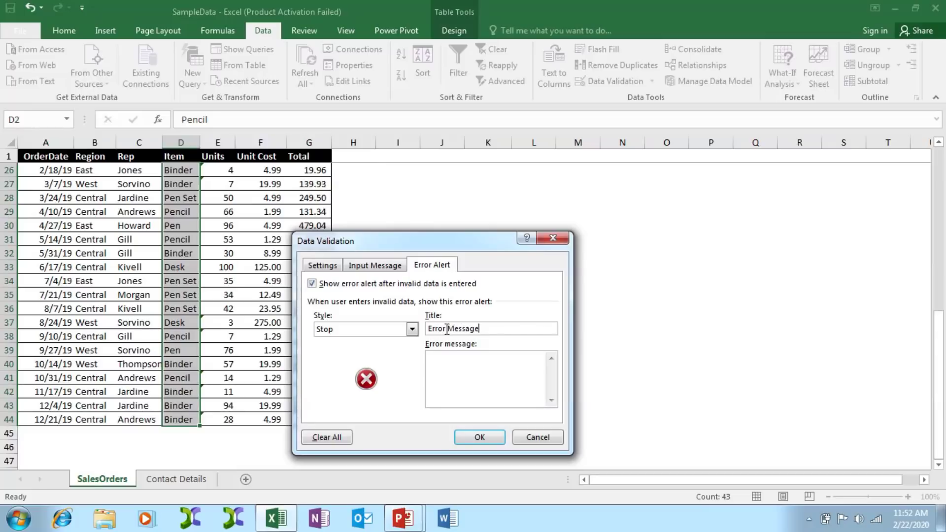
pyautogui.click(447, 356)
pyautogui.write('Text length shoul')
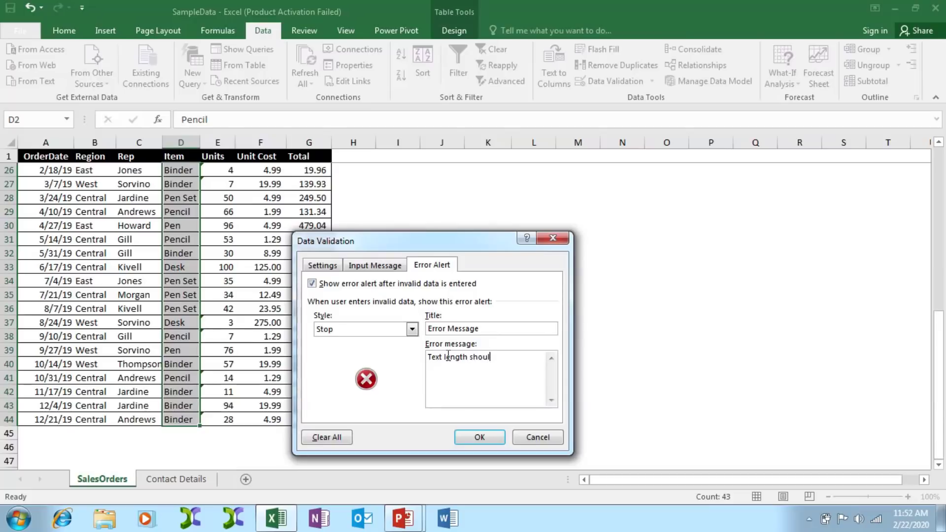
pyautogui.write('d be less then 10')
pyautogui.click(483, 436)
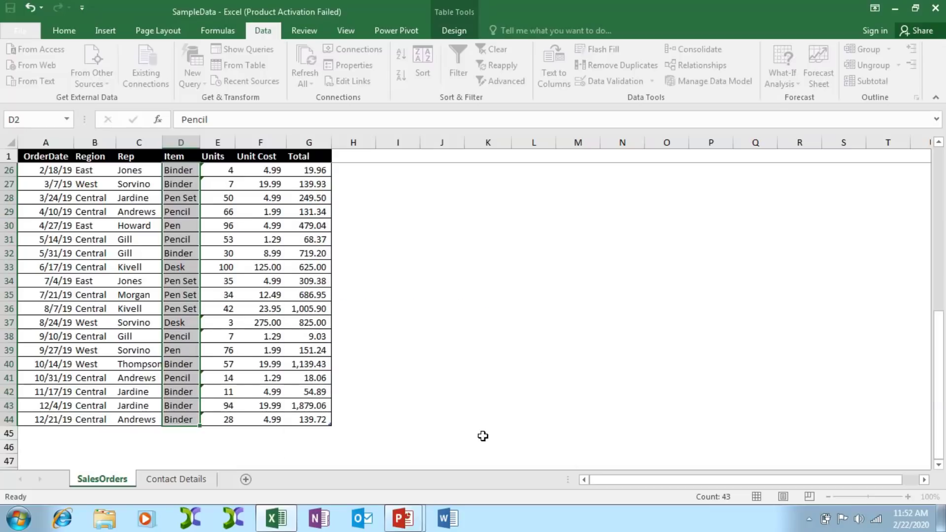
# Step: Test the text length rule by entering "pen" in cell D38 and "pencil" in D39
pyautogui.click(177, 306)
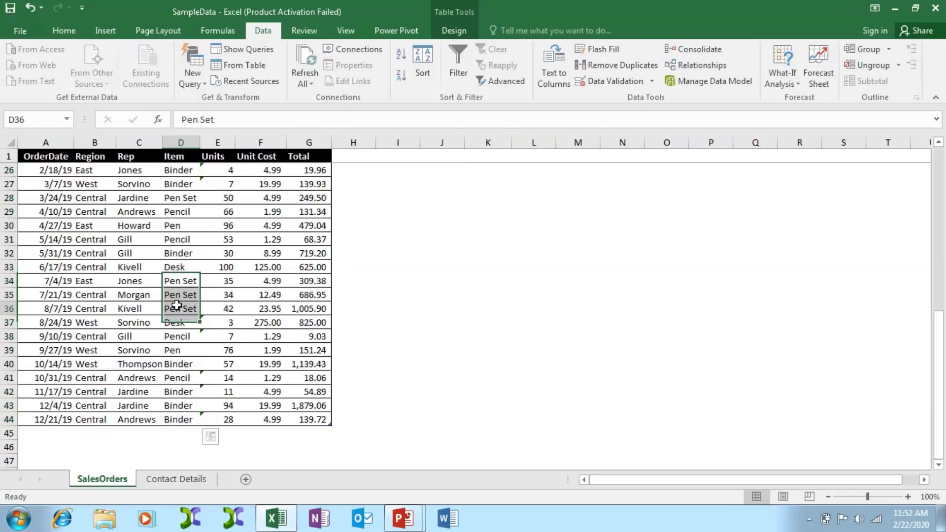
pyautogui.click(182, 339)
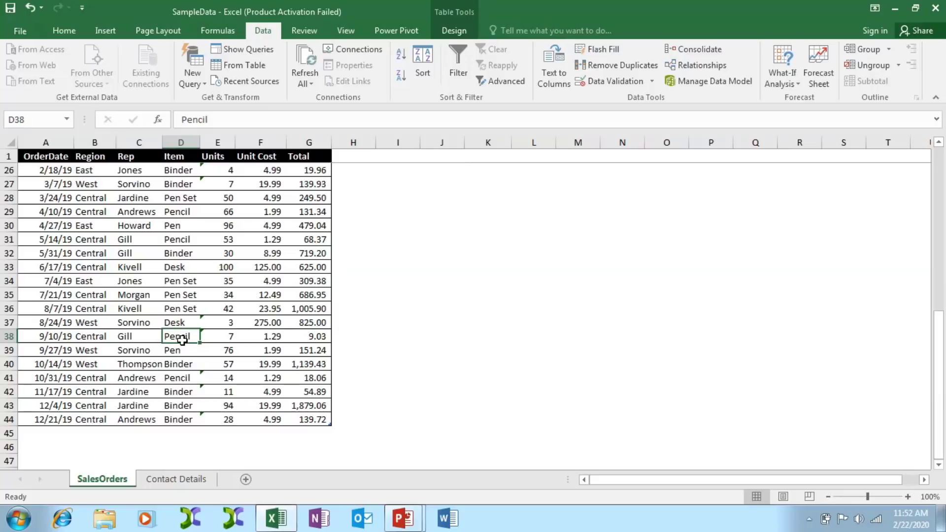
pyautogui.write('pen')
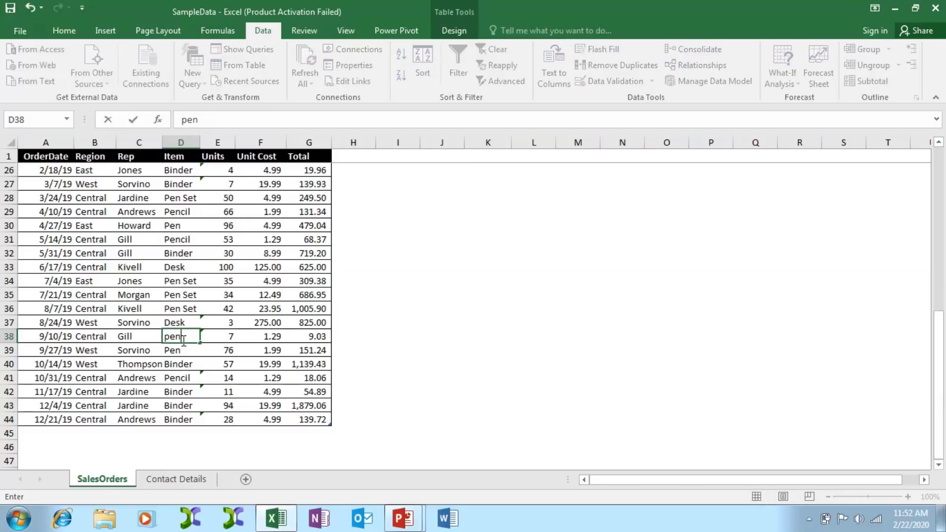
pyautogui.press('Return')
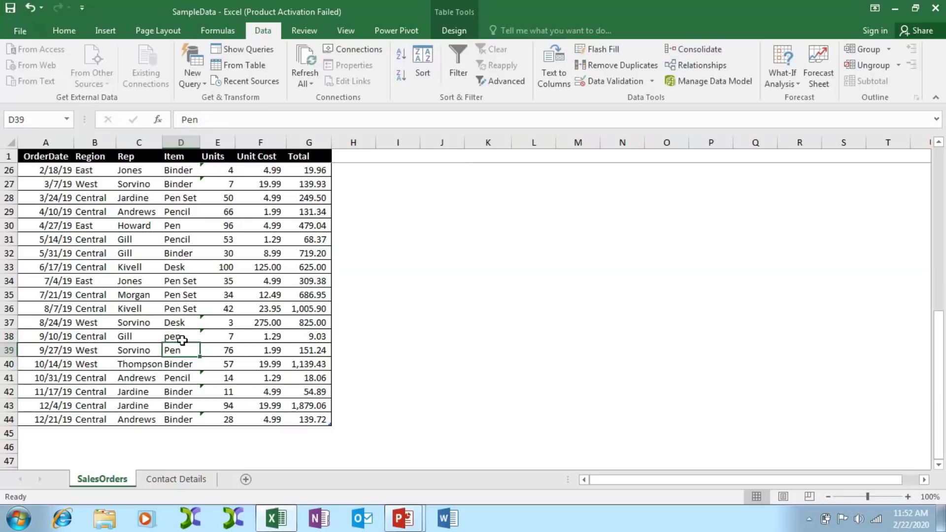
pyautogui.write('pencil')
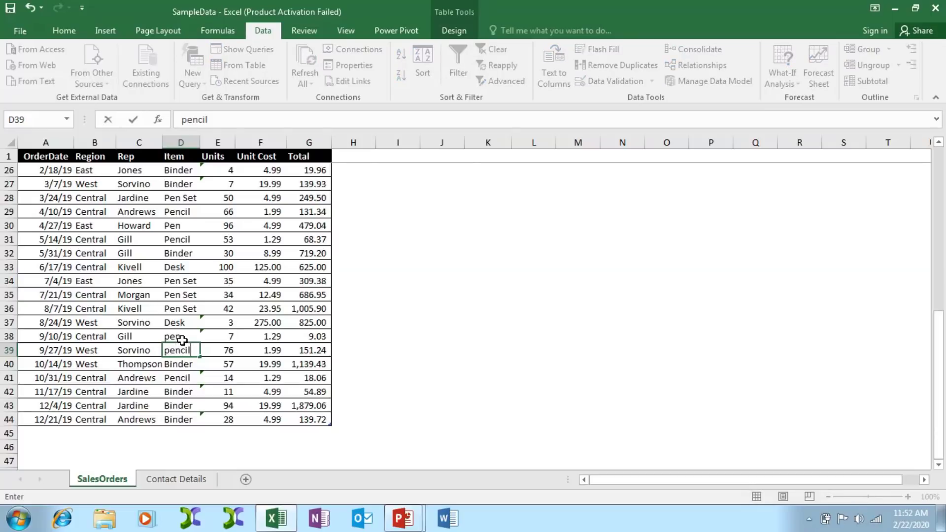
pyautogui.press('Return')
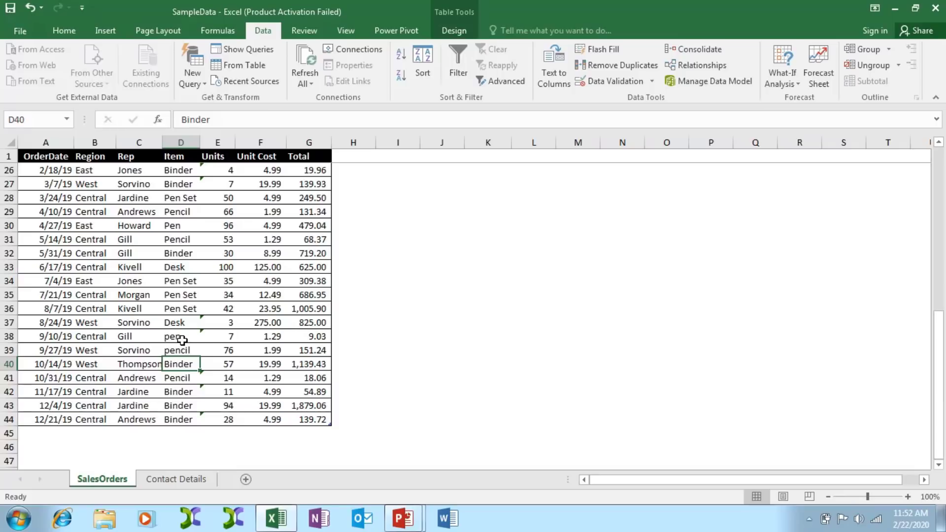
# Step: Test the text length rule by entering "penpencilmarker" in Item cell D40, and cancel the entry at the error alert
pyautogui.write('pe')
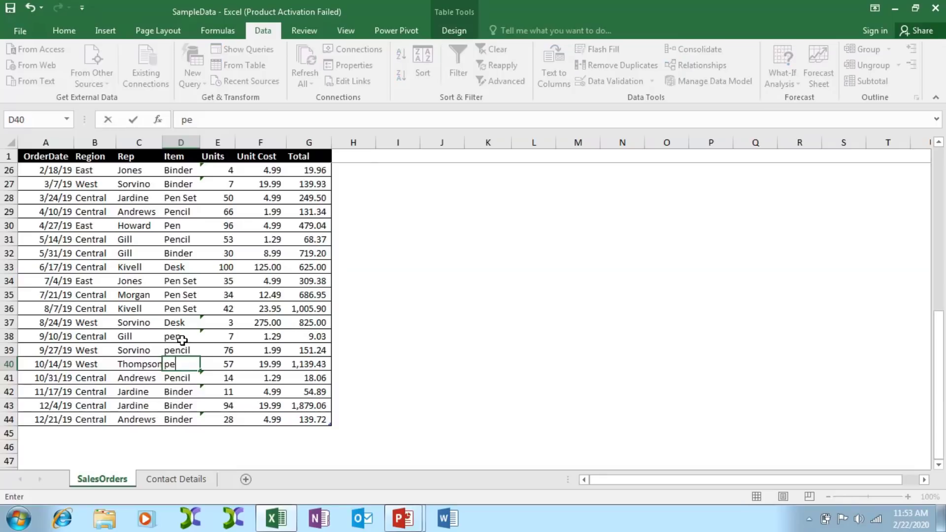
pyautogui.write('npencilmarker')
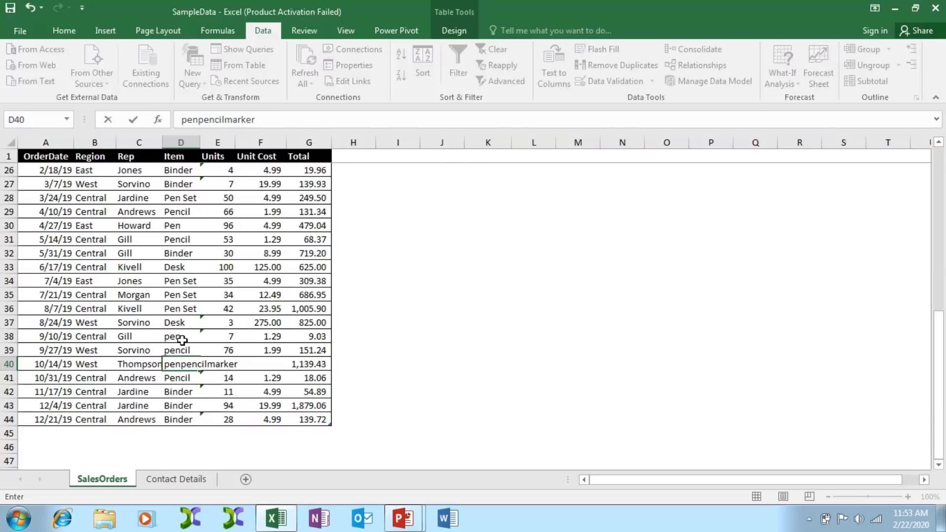
pyautogui.press('Return')
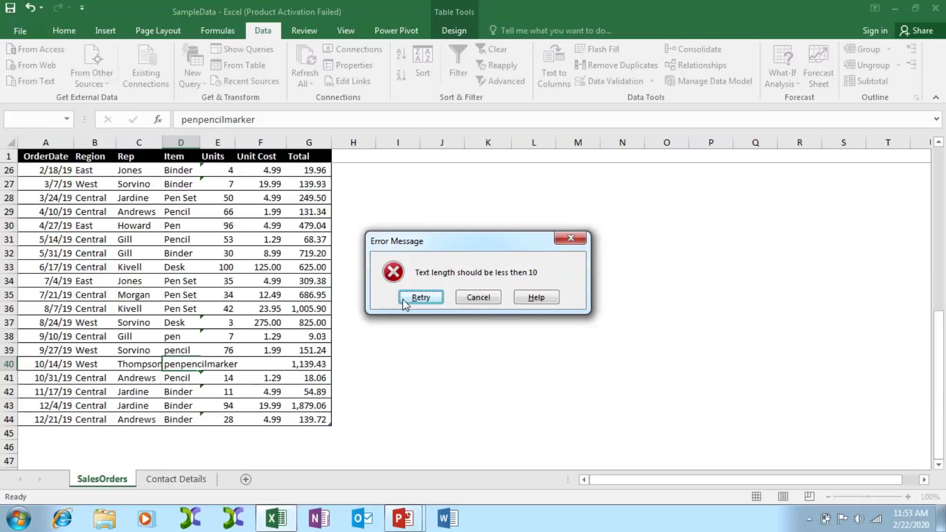
pyautogui.click(470, 296)
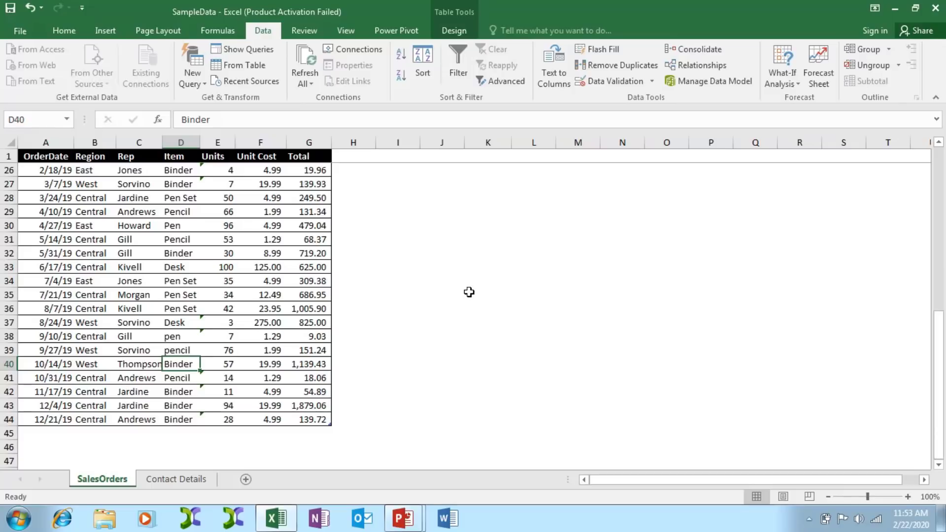
# Step: Show the Contact Details sheet
pyautogui.click(182, 479)
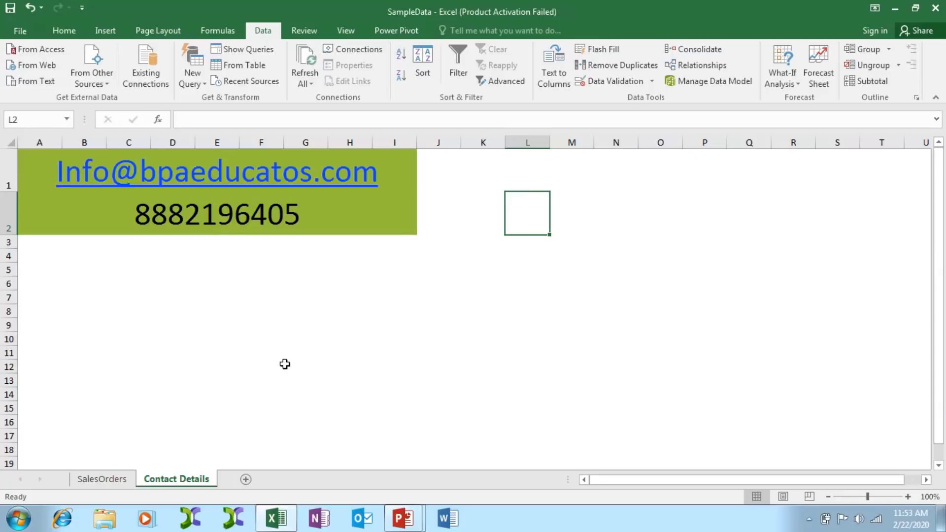
pyautogui.moveTo(939, 7)
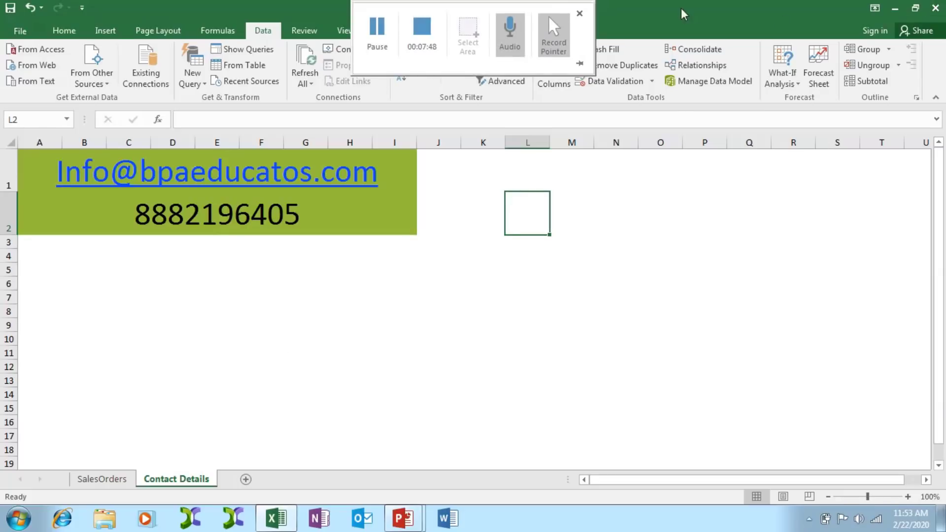